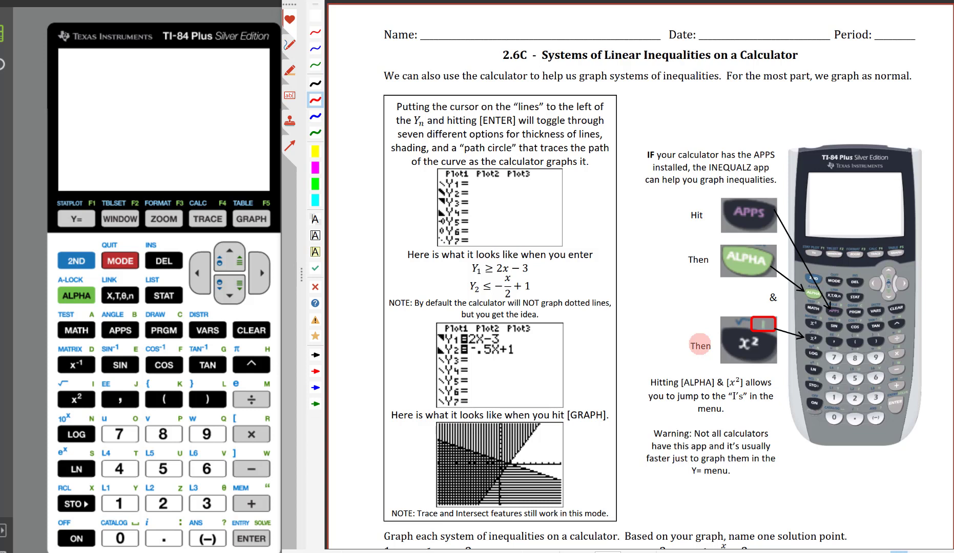
- Reset all of the calculator's RAM from the memory settings and clear the home screen
{"action": "left_click", "coordinate": [76, 261]}
{"action": "left_click", "coordinate": [246, 499]}
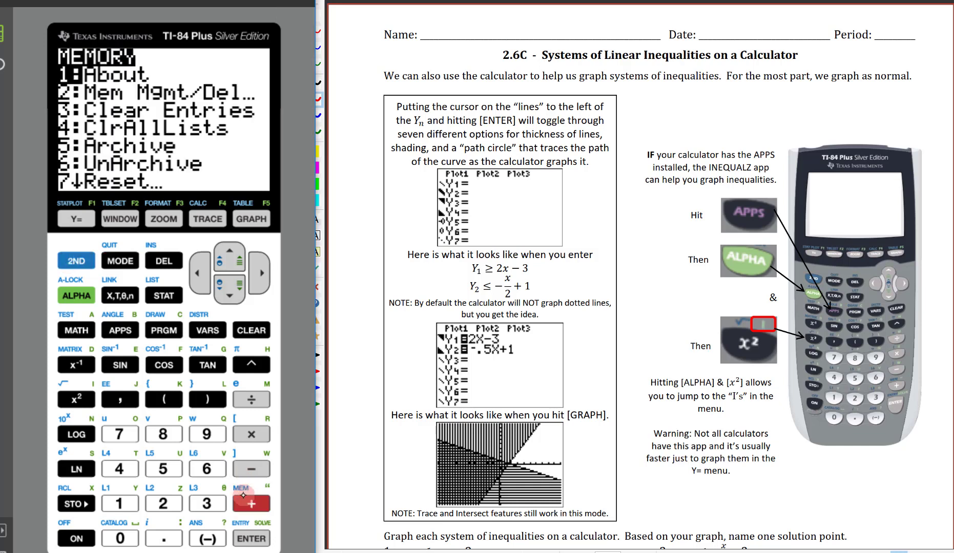
{"action": "left_click", "coordinate": [120, 431]}
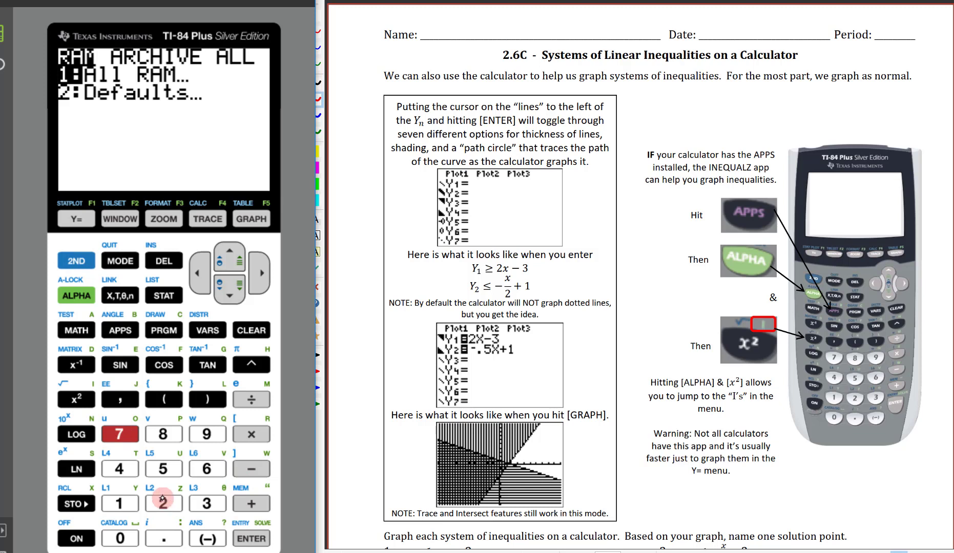
{"action": "left_click", "coordinate": [120, 502]}
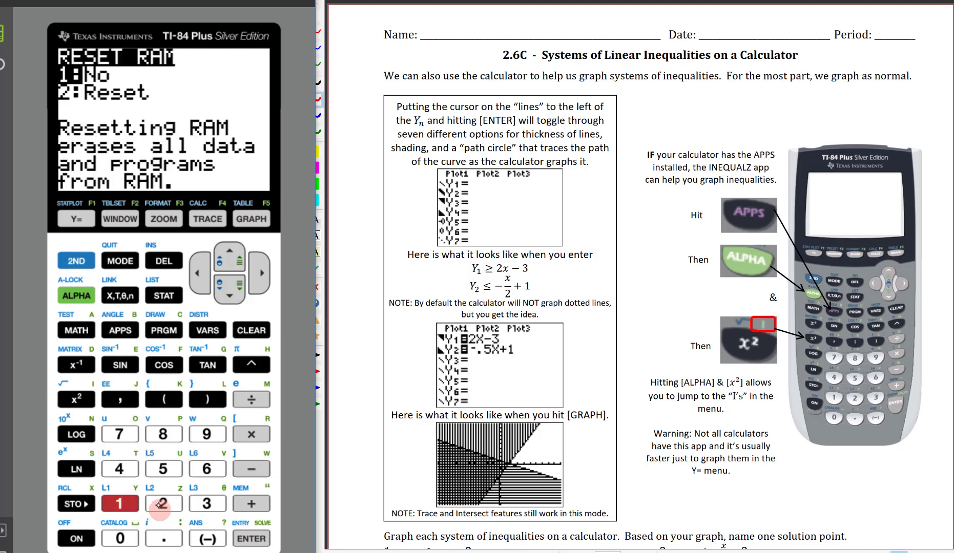
{"action": "left_click", "coordinate": [162, 503]}
{"action": "left_click", "coordinate": [251, 330]}
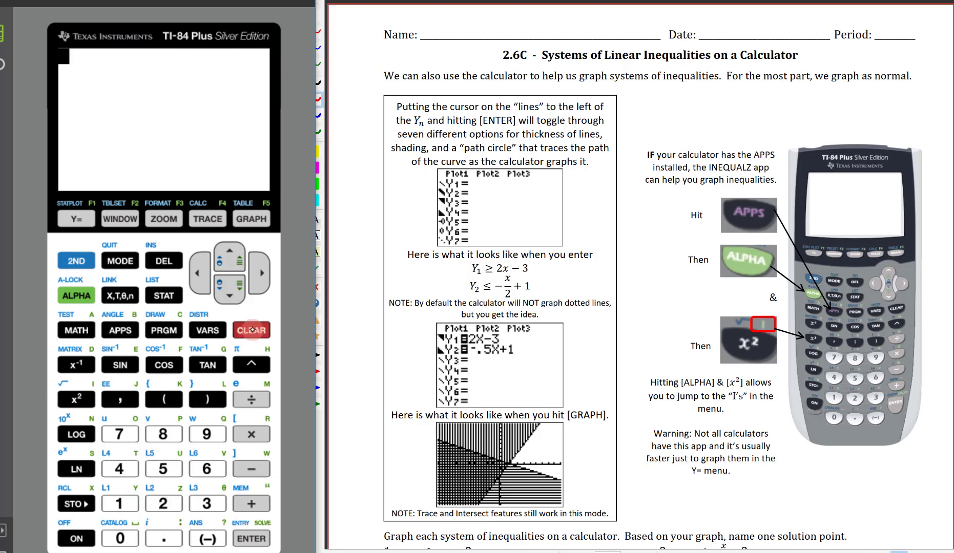
- Enter 2X-3 as function Y1 in the equation editor
{"action": "left_click", "coordinate": [77, 219]}
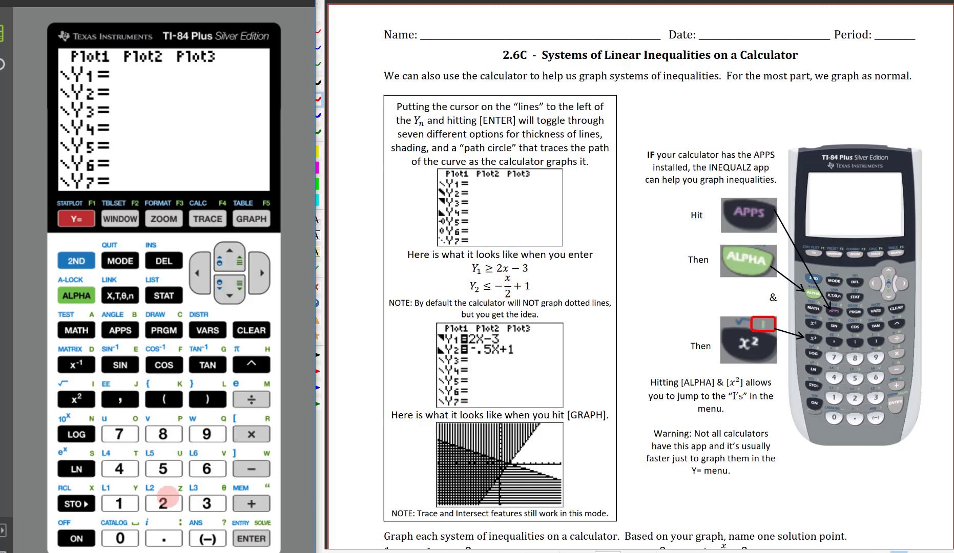
{"action": "left_click", "coordinate": [163, 504]}
{"action": "left_click", "coordinate": [117, 296]}
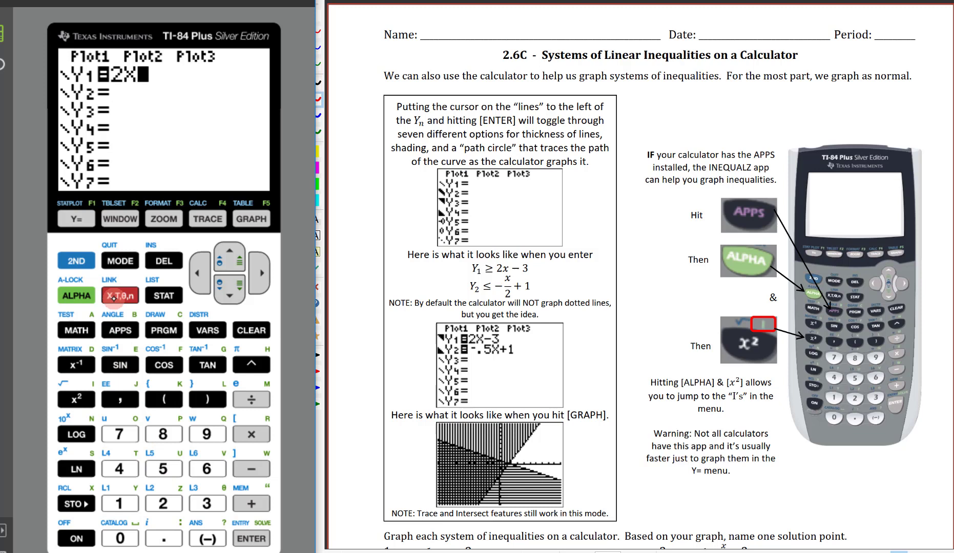
{"action": "left_click", "coordinate": [251, 469]}
{"action": "left_click", "coordinate": [207, 503]}
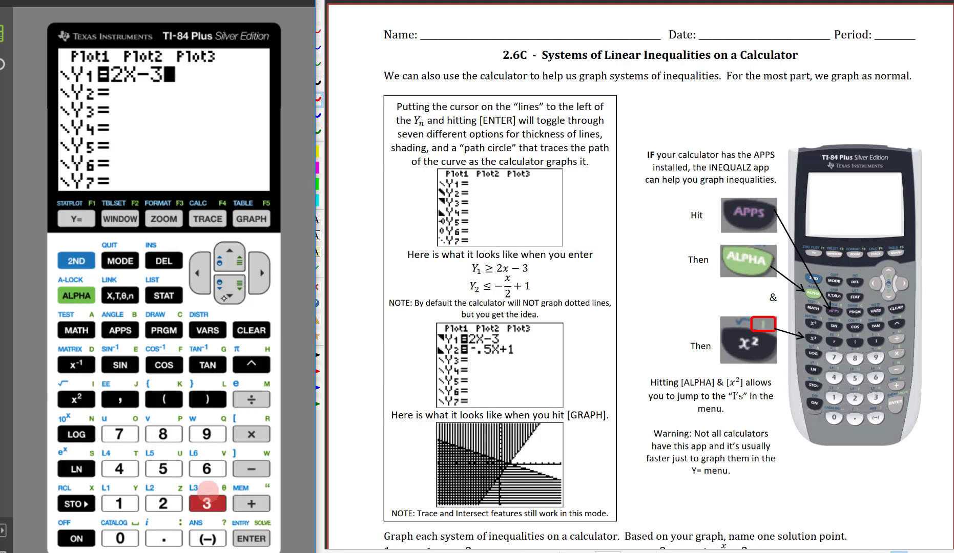
- Enter -X/2+1 as function Y2 in the equation editor
{"action": "left_click", "coordinate": [226, 296]}
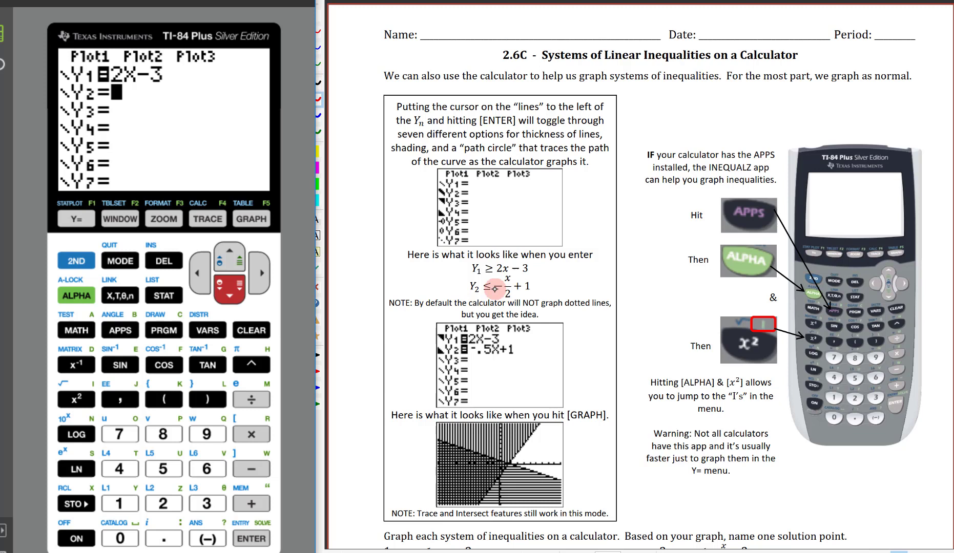
{"action": "left_click", "coordinate": [207, 539]}
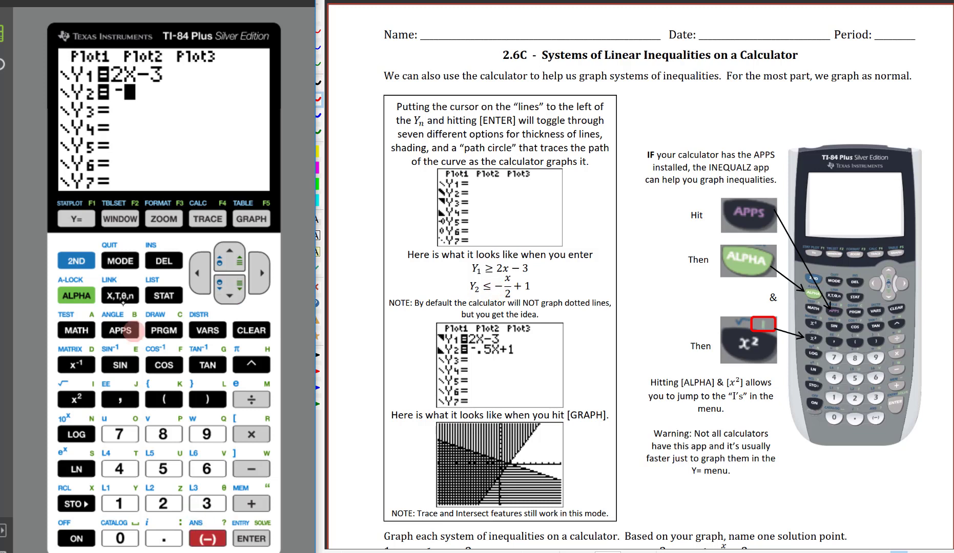
{"action": "left_click", "coordinate": [120, 296]}
{"action": "left_click", "coordinate": [251, 400]}
{"action": "left_click", "coordinate": [163, 504]}
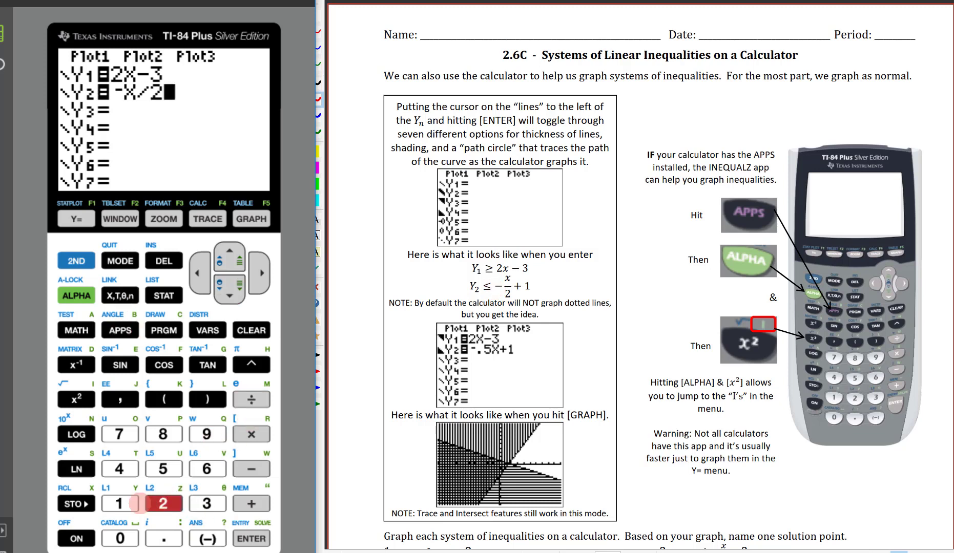
{"action": "left_click", "coordinate": [251, 504]}
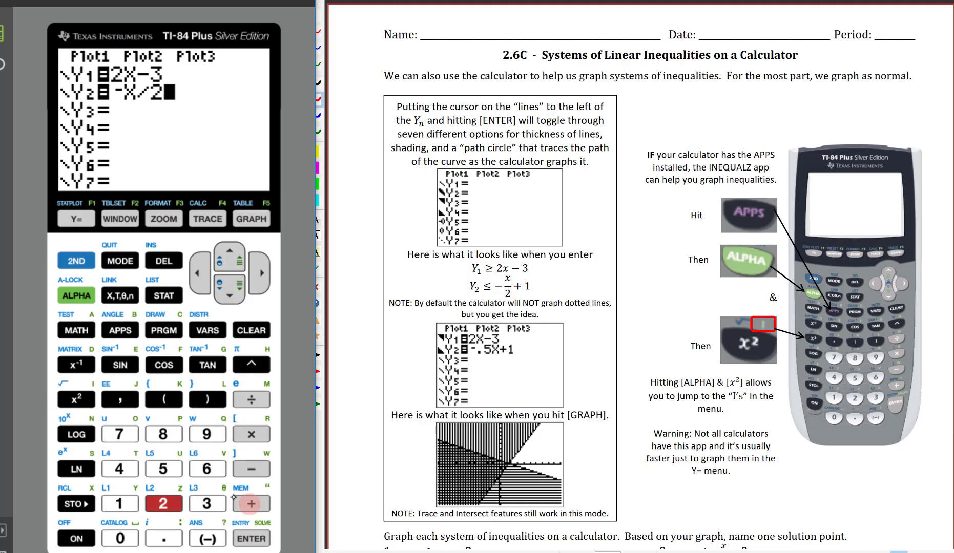
{"action": "left_click", "coordinate": [120, 501]}
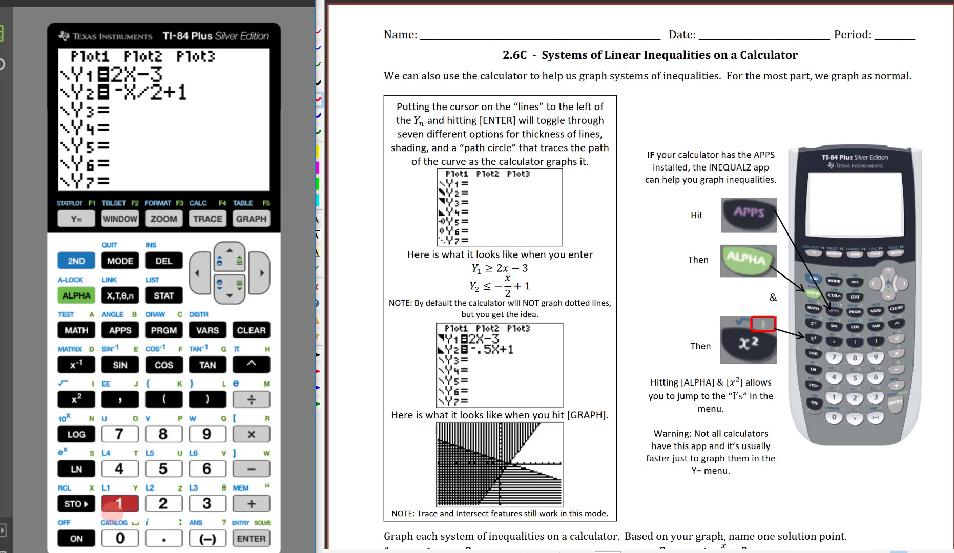
- Change the graph style of Y1 to shading above the line
{"action": "left_click", "coordinate": [196, 276]}
{"action": "left_click", "coordinate": [196, 276]}
{"action": "left_click", "coordinate": [196, 275]}
{"action": "left_click", "coordinate": [196, 276]}
{"action": "left_click", "coordinate": [197, 276]}
{"action": "left_click", "coordinate": [195, 277]}
{"action": "left_click", "coordinate": [191, 278]}
{"action": "left_click", "coordinate": [187, 279]}
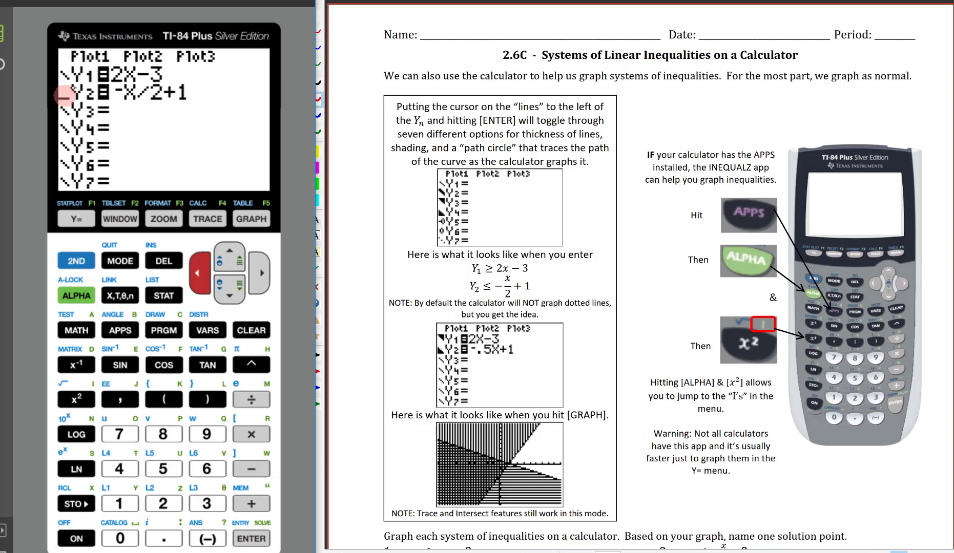
{"action": "left_click", "coordinate": [229, 254]}
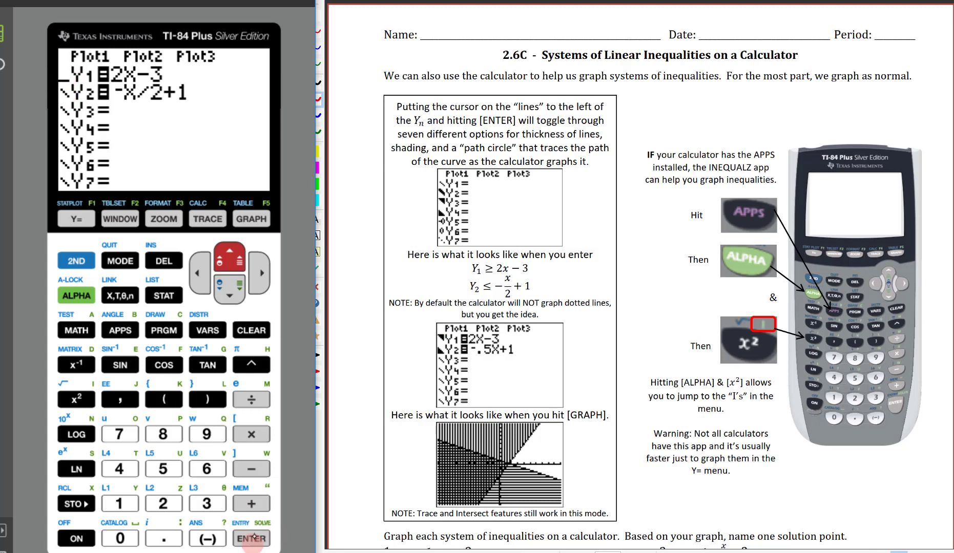
{"action": "left_click", "coordinate": [250, 539]}
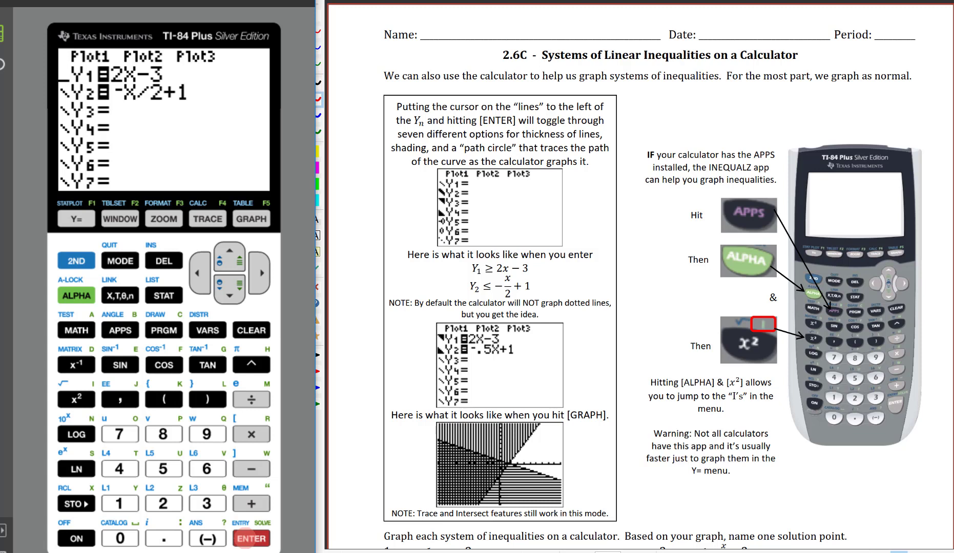
{"action": "left_click", "coordinate": [247, 537]}
{"action": "left_click", "coordinate": [67, 75]}
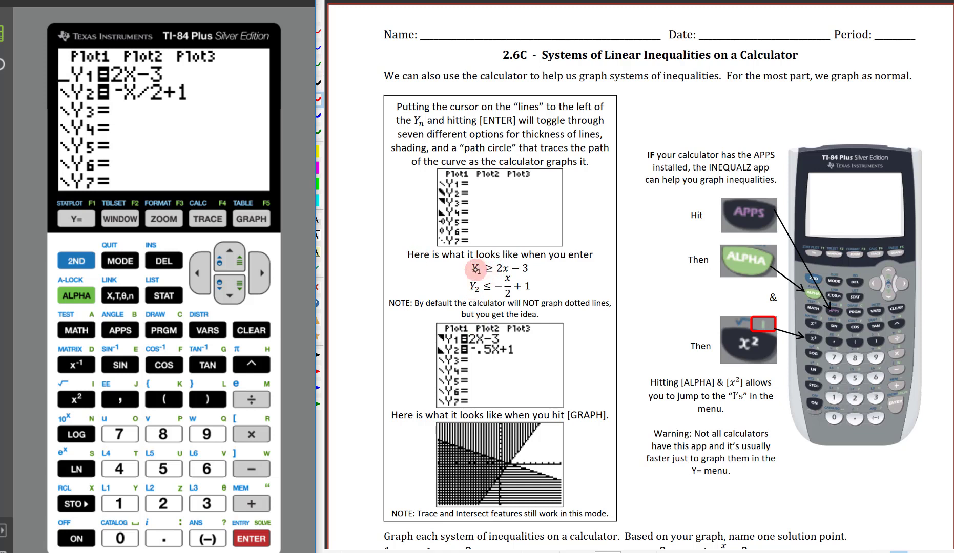
- Change the graph style of Y2 to shading below the line and graph both inequalities in the standard zoom window
{"action": "left_click", "coordinate": [230, 294]}
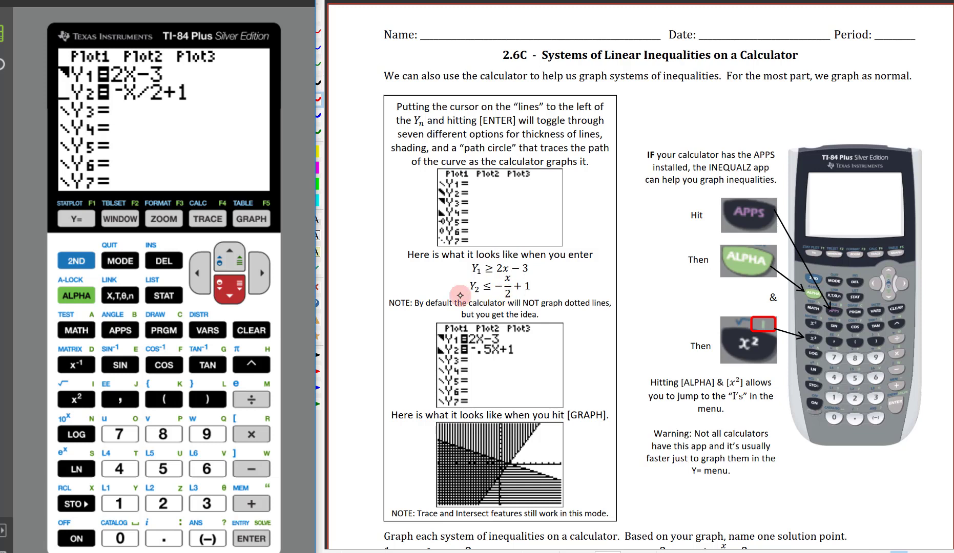
{"action": "left_click", "coordinate": [251, 538]}
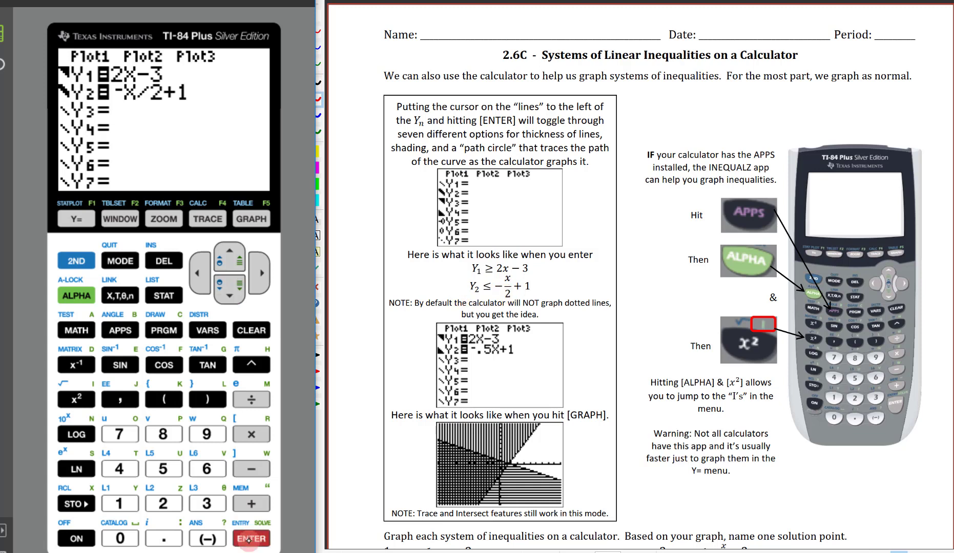
{"action": "left_click", "coordinate": [251, 540]}
{"action": "left_click", "coordinate": [250, 542]}
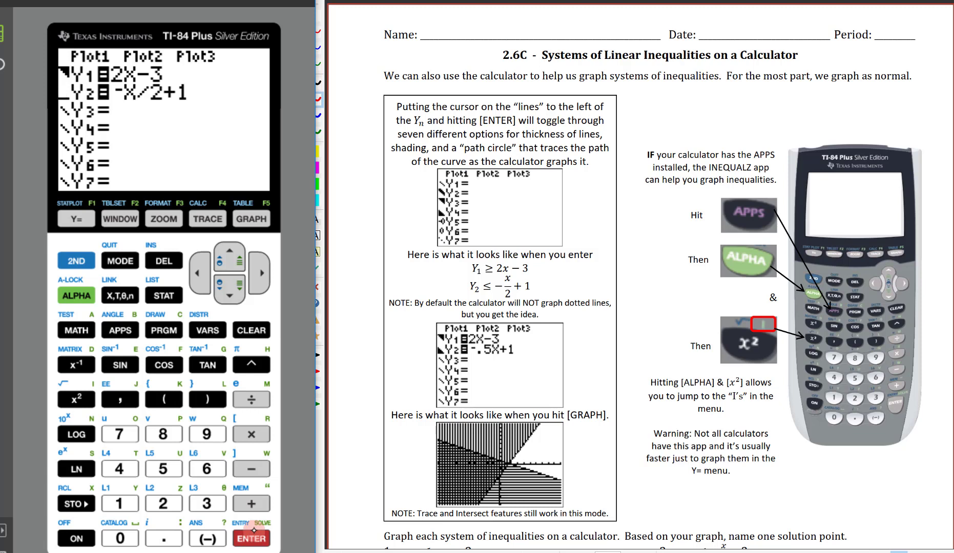
{"action": "left_click", "coordinate": [255, 281]}
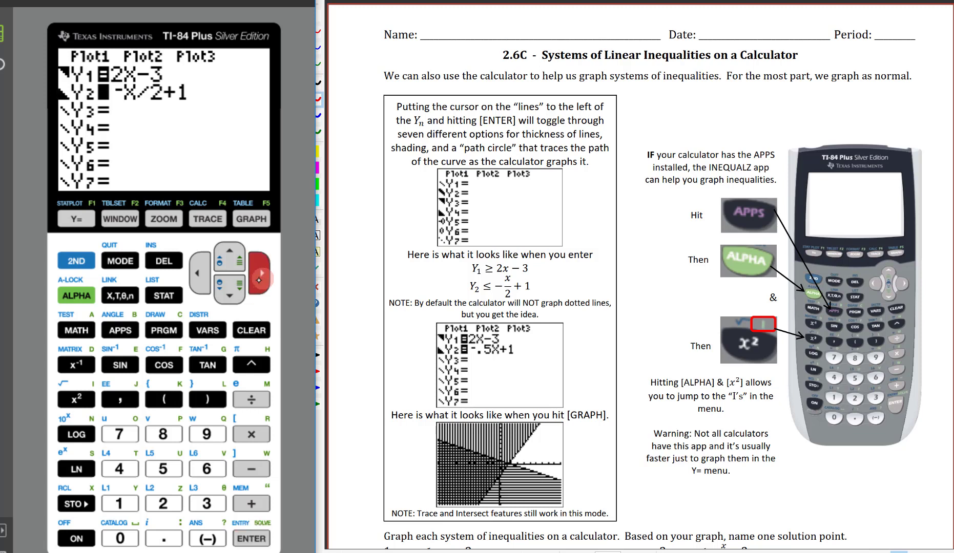
{"action": "left_click", "coordinate": [203, 271]}
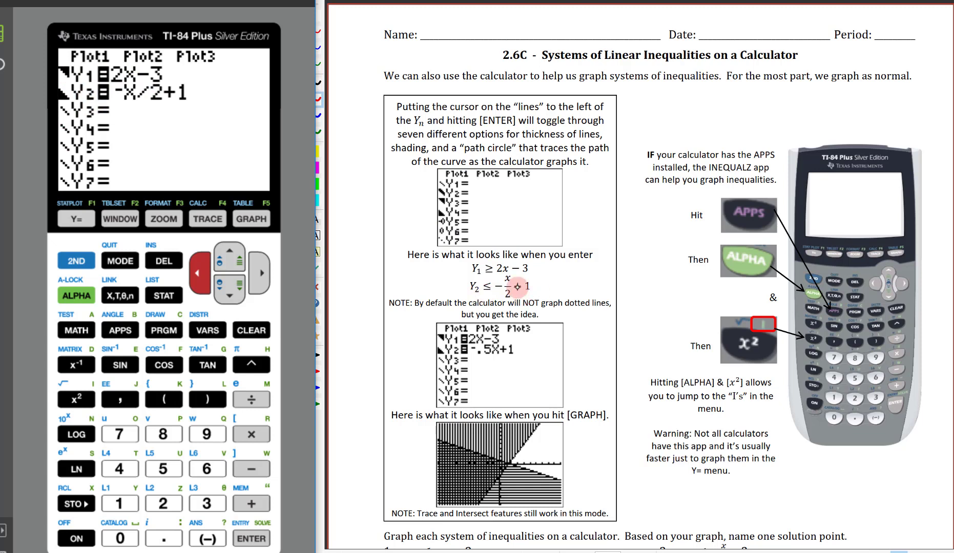
{"action": "left_click", "coordinate": [164, 219]}
{"action": "left_click", "coordinate": [206, 469]}
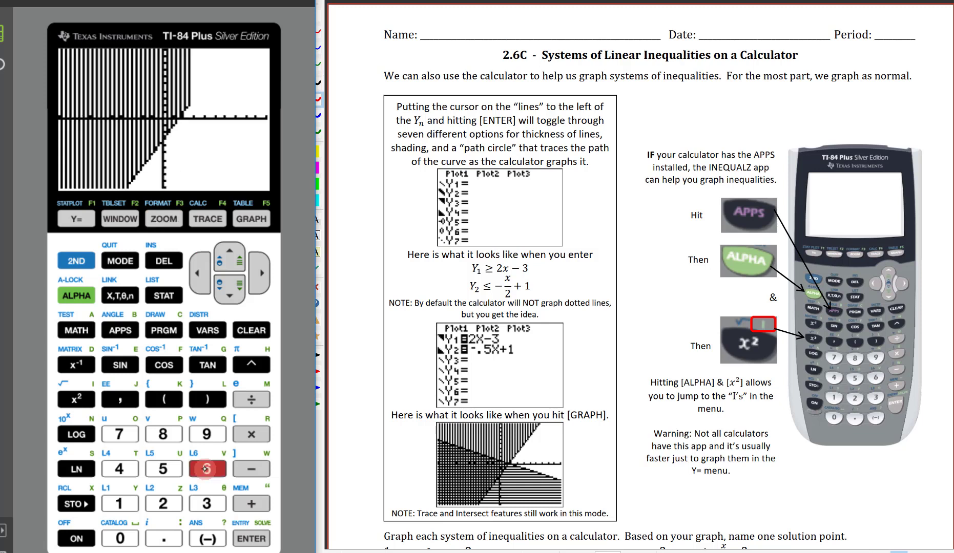
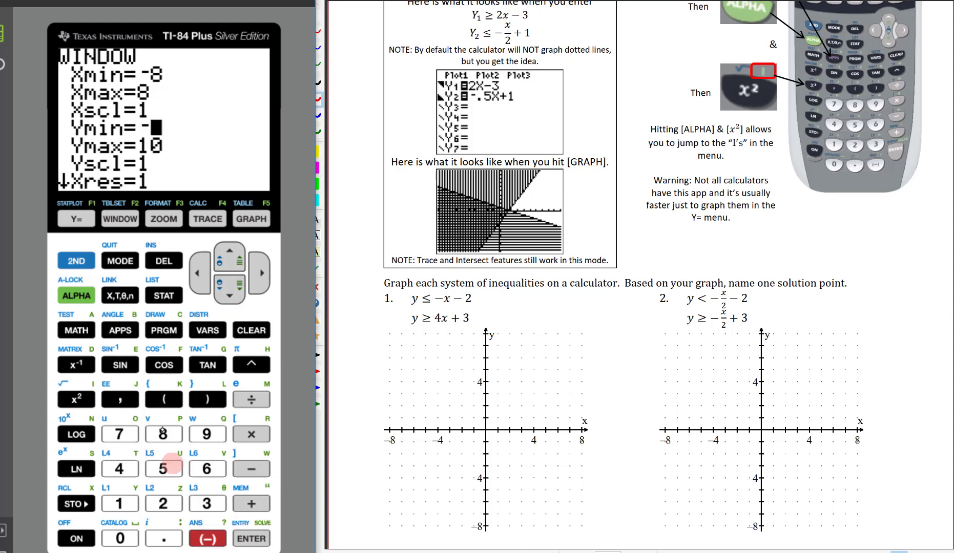
- Set the graph window's Ymin to -8 and Ymax to 8, and redraw the graph
{"action": "left_click", "coordinate": [163, 434]}
{"action": "left_click", "coordinate": [227, 296]}
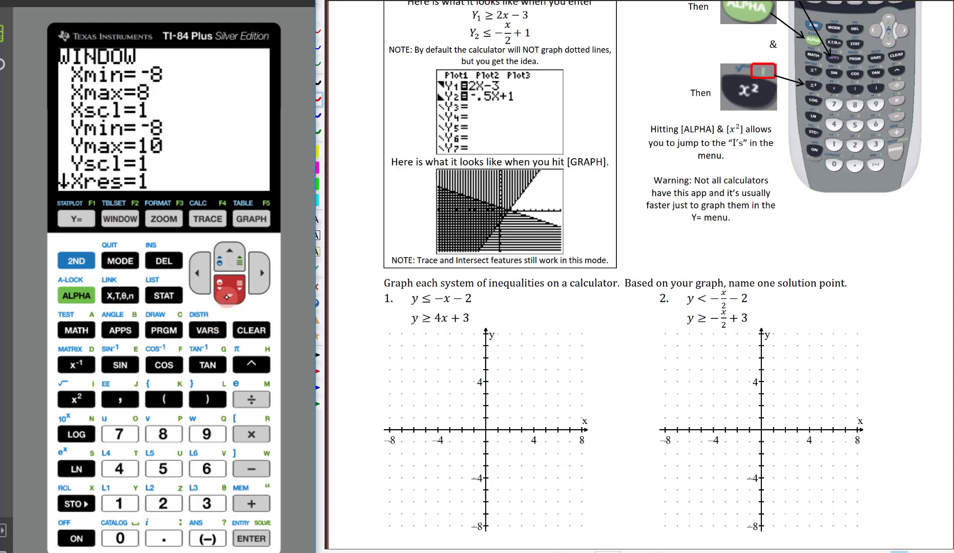
{"action": "left_click", "coordinate": [165, 432]}
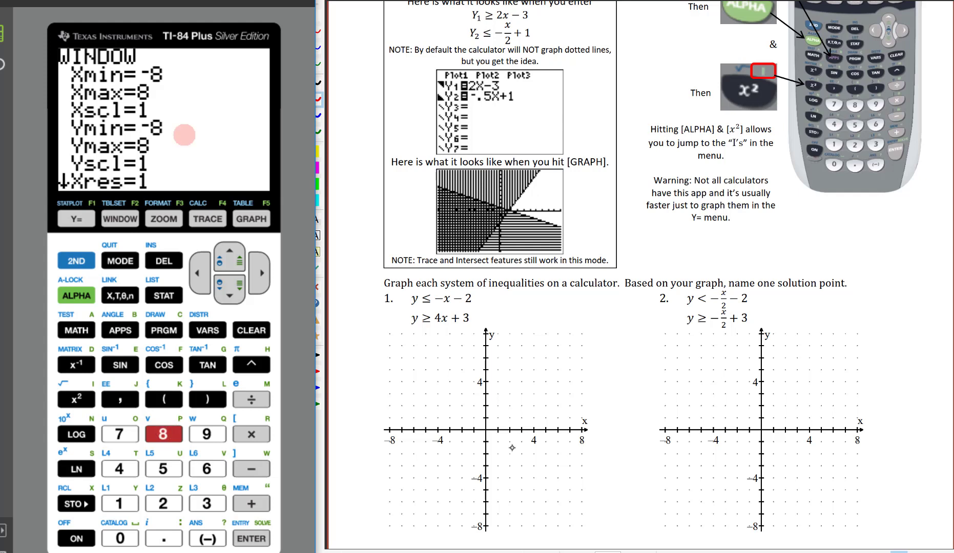
{"action": "left_click", "coordinate": [481, 446]}
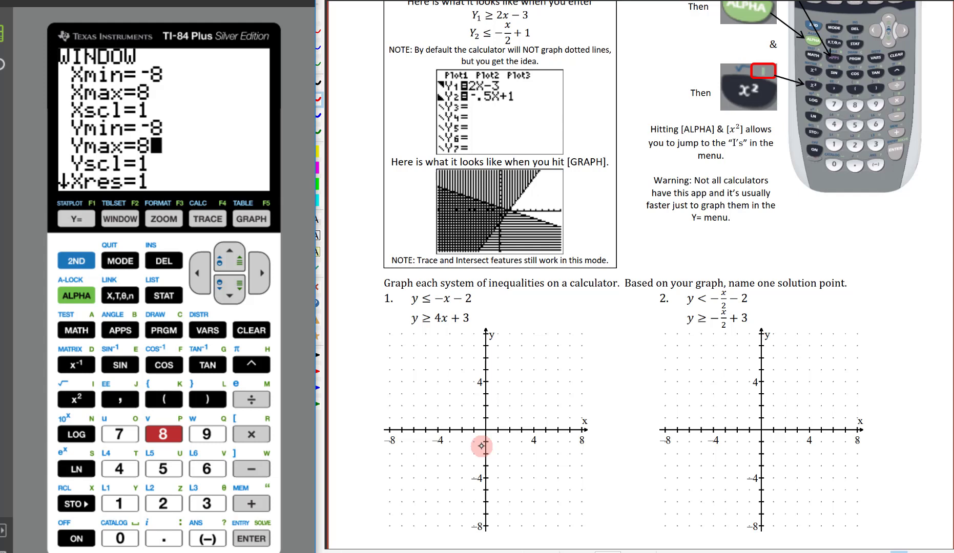
{"action": "left_click", "coordinate": [247, 217]}
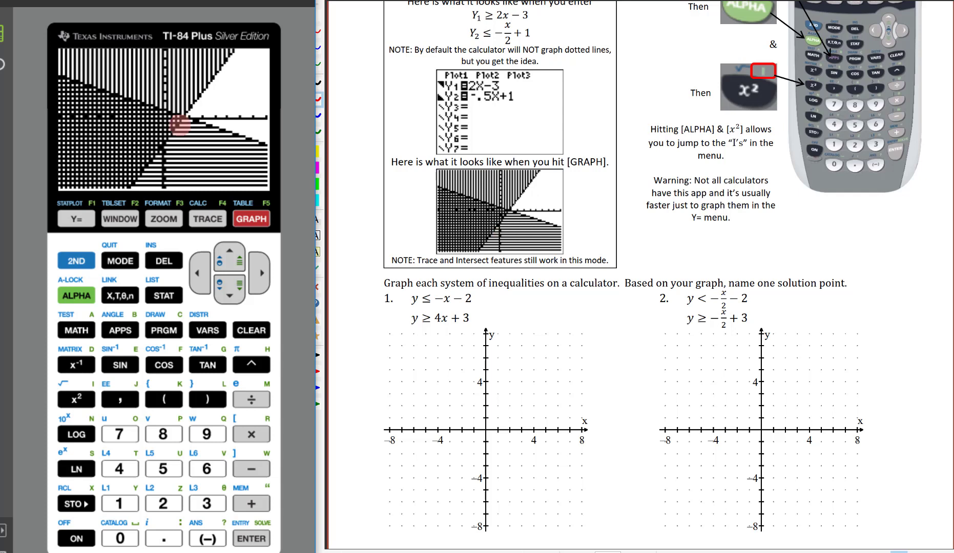
- Trace the boundary lines Y1 and Y2 and calculate their intersection point
{"action": "left_click", "coordinate": [208, 219]}
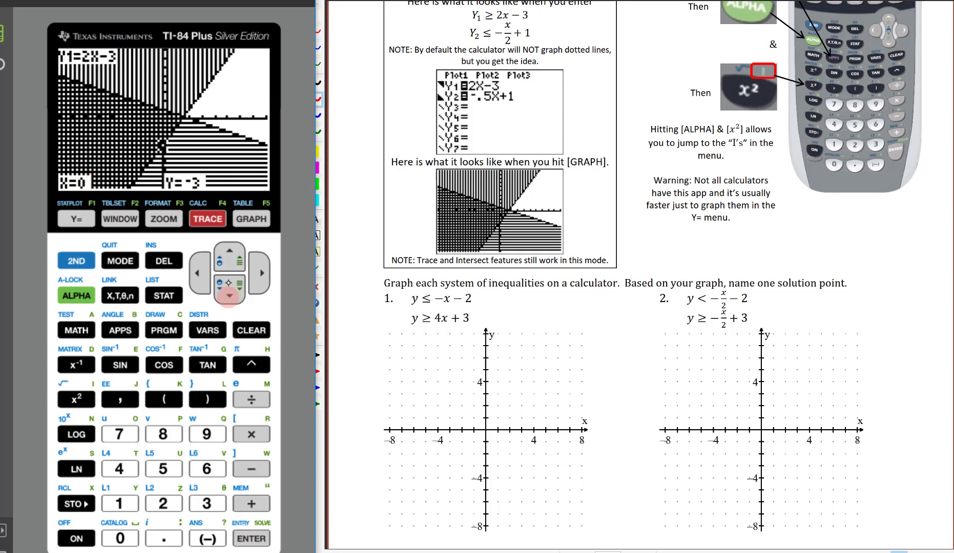
{"action": "left_click", "coordinate": [230, 258]}
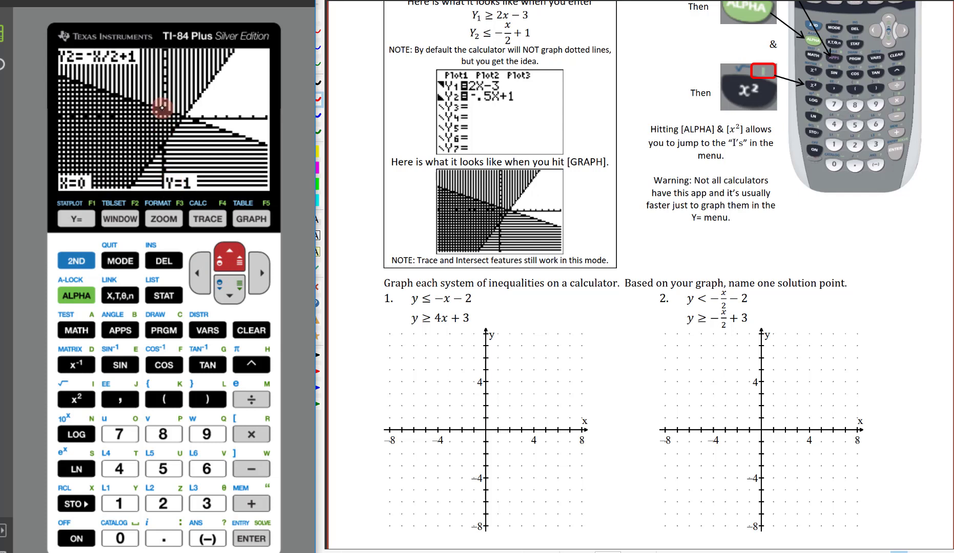
{"action": "left_click", "coordinate": [77, 261]}
{"action": "left_click", "coordinate": [207, 218]}
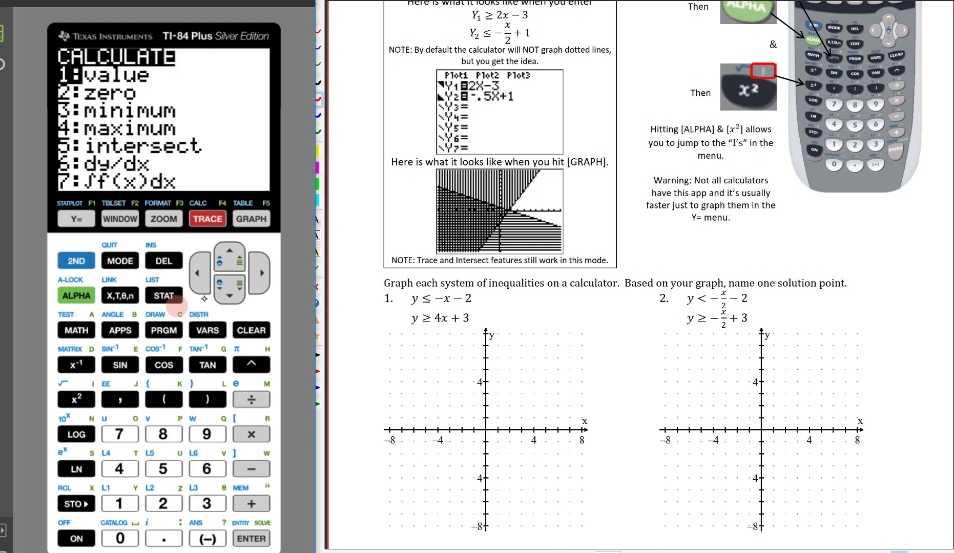
{"action": "left_click", "coordinate": [163, 469]}
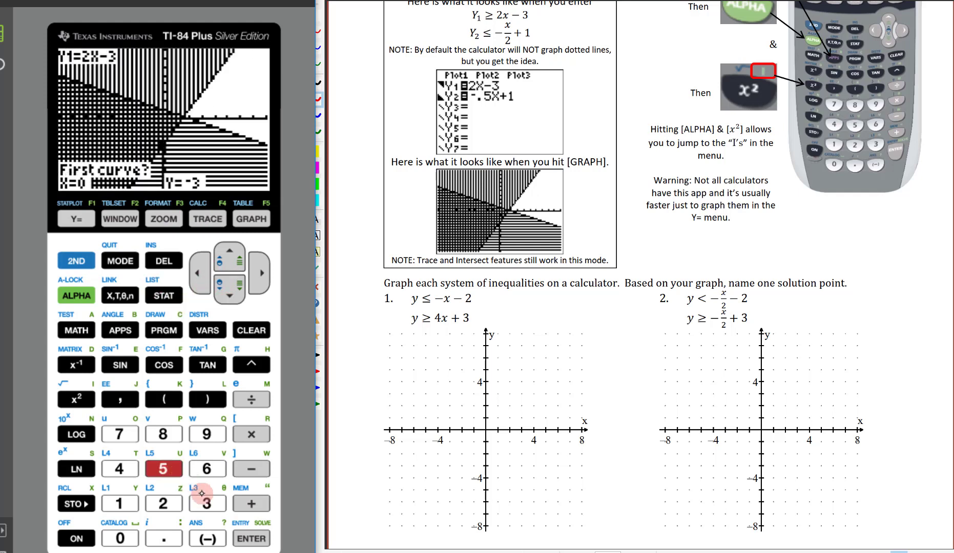
{"action": "left_click", "coordinate": [250, 539]}
{"action": "left_click", "coordinate": [250, 539]}
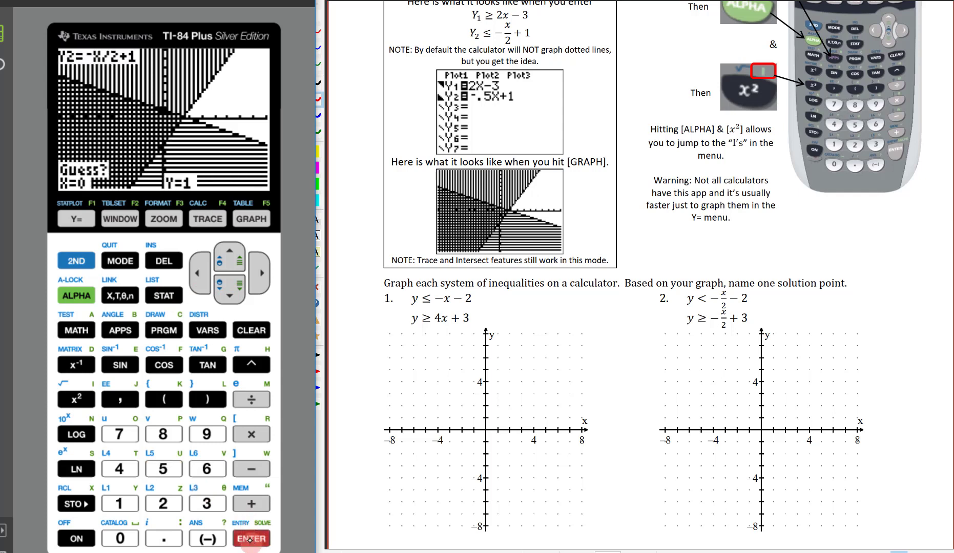
{"action": "left_click", "coordinate": [250, 539]}
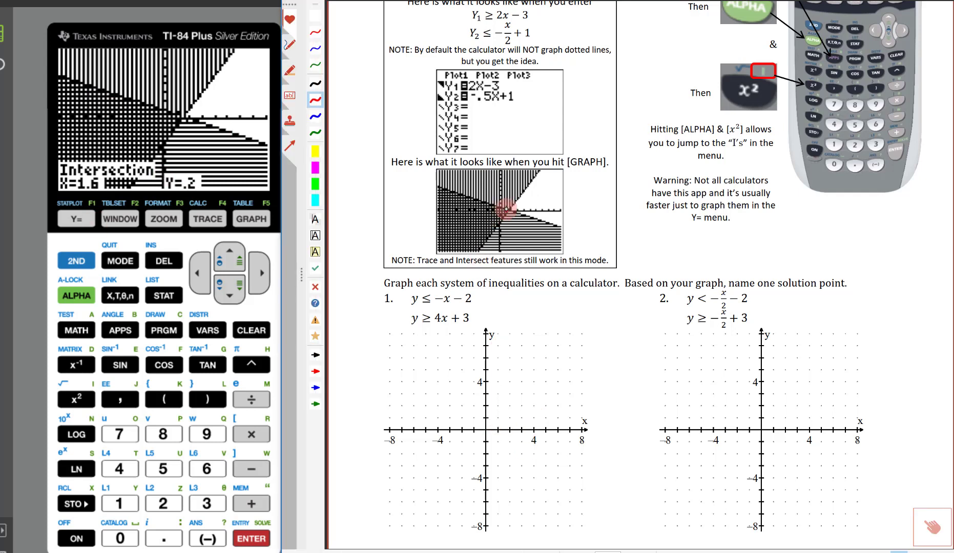
- Mark the boundary lines' intersection and two points on the y-axis with red dots on the worksheet's example graph
{"action": "left_click", "coordinate": [506, 210]}
{"action": "left_click", "coordinate": [499, 207]}
{"action": "left_click", "coordinate": [499, 223]}
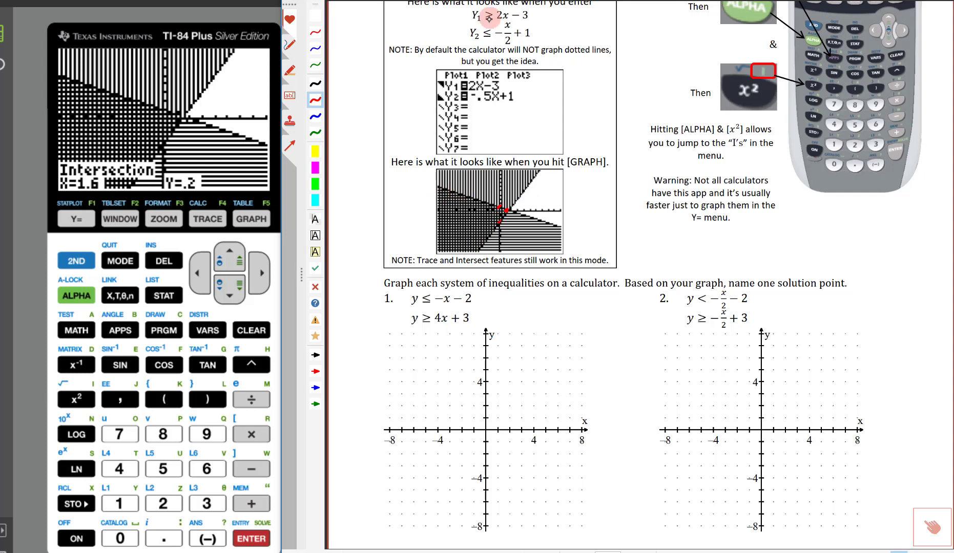
- Outline the double-shaded solution region on the worksheet's example graph in red and hatch it with vertical strokes
{"action": "mouse_move", "coordinate": [435, 187]}
{"action": "left_mouse_down"}
{"action": "mouse_move", "coordinate": [501, 209]}
{"action": "mouse_move", "coordinate": [475, 250]}
{"action": "mouse_move", "coordinate": [491, 206]}
{"action": "mouse_move", "coordinate": [482, 238]}
{"action": "left_mouse_up"}
{"action": "mouse_move", "coordinate": [474, 203]}
{"action": "left_mouse_down"}
{"action": "mouse_move", "coordinate": [471, 245]}
{"action": "mouse_move", "coordinate": [462, 247]}
{"action": "left_mouse_up"}
{"action": "left_click_drag", "start_coordinate": [454, 203], "coordinate": [452, 251]}
{"action": "left_click_drag", "start_coordinate": [446, 205], "coordinate": [444, 253]}
{"action": "left_click_drag", "start_coordinate": [440, 210], "coordinate": [444, 259]}
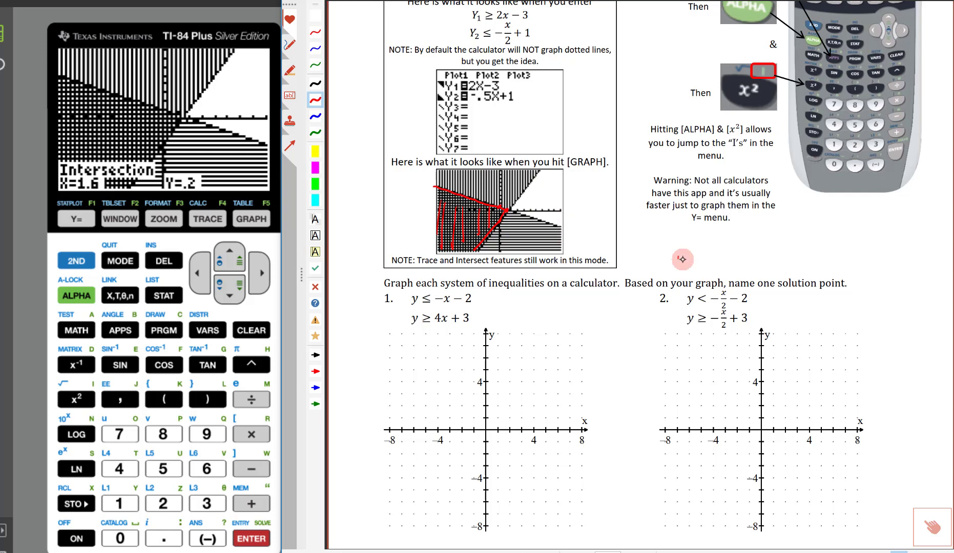
{"action": "scroll", "coordinate": [949, 230], "scroll_direction": "up", "scroll_amount": 4}
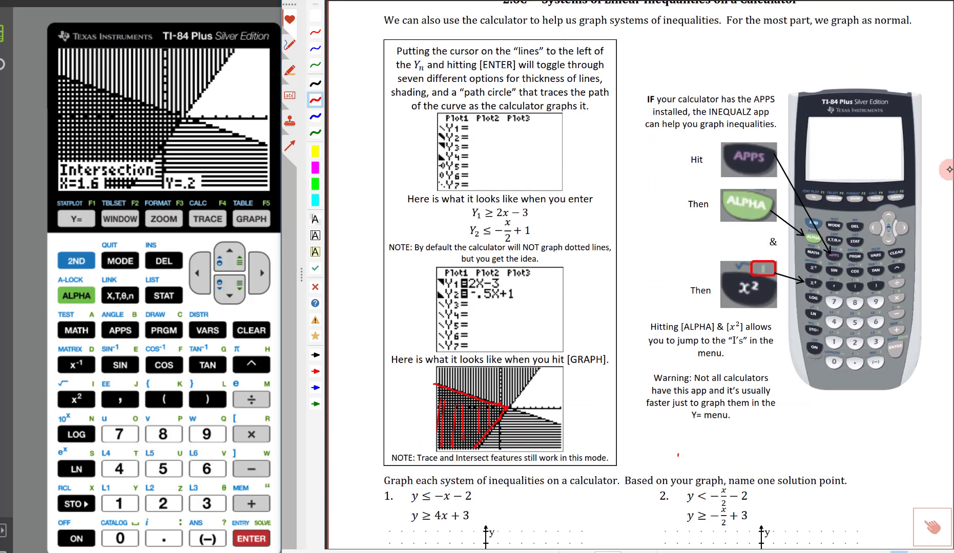
{"action": "left_click", "coordinate": [113, 331]}
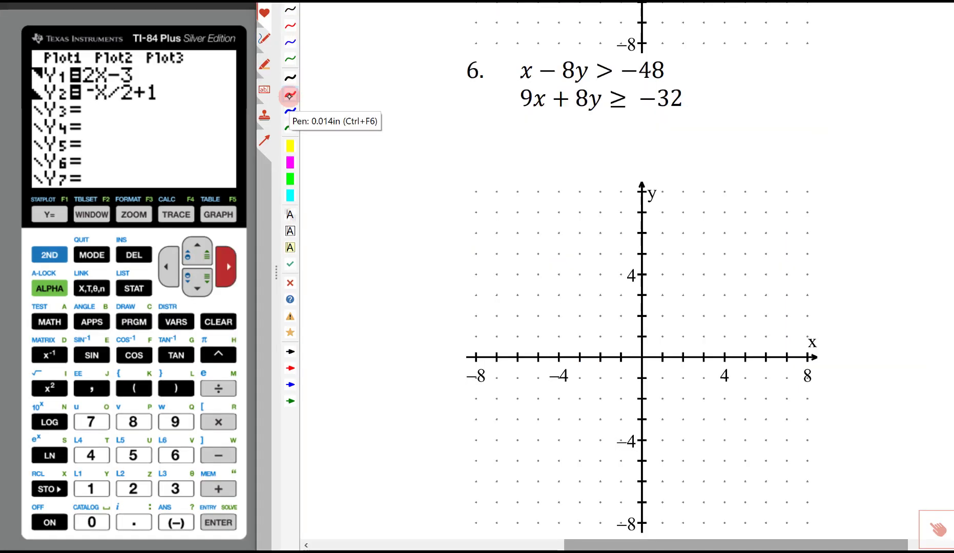
- In red, subtract x from both sides of problem 6's first inequality and write -8y > -x - 48 beside it
{"action": "left_click", "coordinate": [290, 95]}
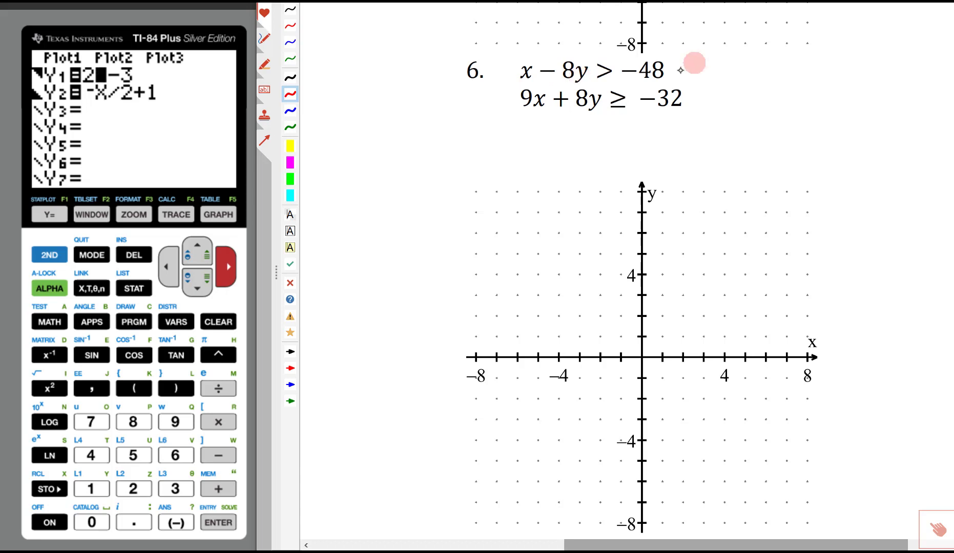
{"action": "left_click_drag", "start_coordinate": [676, 68], "coordinate": [700, 69]}
{"action": "left_click_drag", "start_coordinate": [705, 56], "coordinate": [694, 69]}
{"action": "left_click_drag", "start_coordinate": [521, 78], "coordinate": [547, 61]}
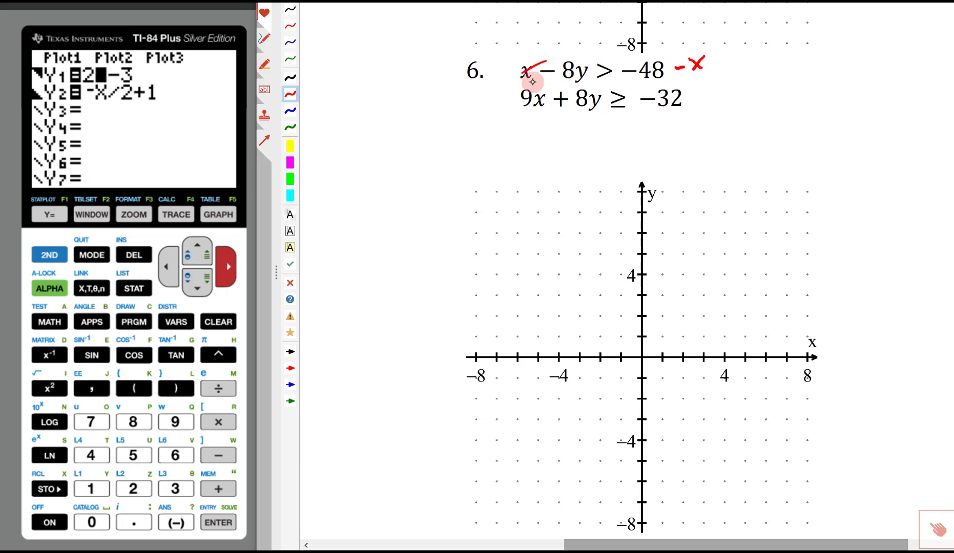
{"action": "left_click_drag", "start_coordinate": [750, 64], "coordinate": [759, 64]}
{"action": "mouse_move", "coordinate": [775, 53]}
{"action": "left_mouse_down"}
{"action": "mouse_move", "coordinate": [790, 66]}
{"action": "mouse_move", "coordinate": [783, 74]}
{"action": "mouse_move", "coordinate": [810, 63]}
{"action": "mouse_move", "coordinate": [803, 74]}
{"action": "mouse_move", "coordinate": [838, 62]}
{"action": "left_mouse_up"}
{"action": "left_click_drag", "start_coordinate": [843, 53], "coordinate": [859, 66]}
{"action": "mouse_move", "coordinate": [859, 53]}
{"action": "left_mouse_down"}
{"action": "mouse_move", "coordinate": [844, 67]}
{"action": "mouse_move", "coordinate": [896, 59]}
{"action": "mouse_move", "coordinate": [894, 68]}
{"action": "left_mouse_up"}
{"action": "left_click_drag", "start_coordinate": [911, 46], "coordinate": [906, 52]}
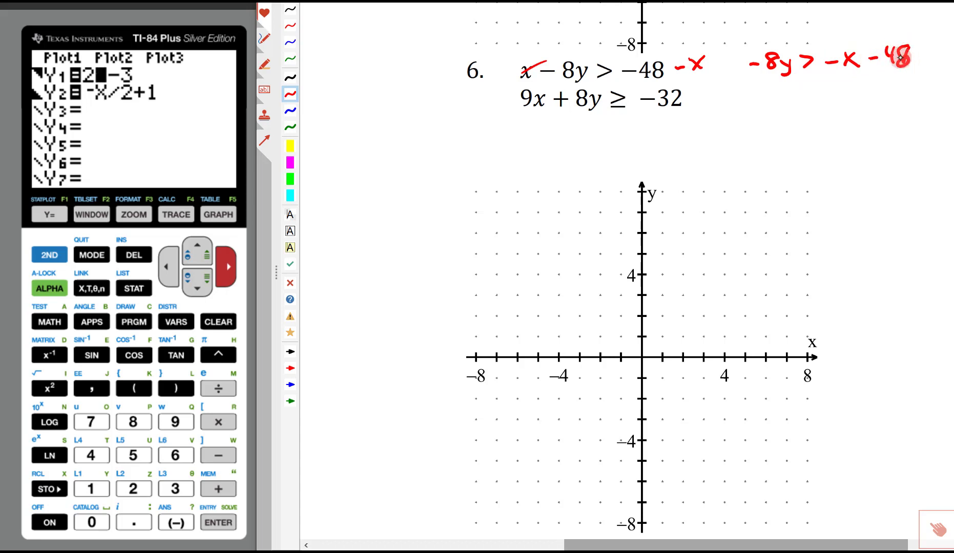
- Divide every term of the red inequality -8y > -x - 48 by -8
{"action": "left_click_drag", "start_coordinate": [751, 75], "coordinate": [795, 74]}
{"action": "left_click_drag", "start_coordinate": [758, 88], "coordinate": [861, 75]}
{"action": "left_click_drag", "start_coordinate": [826, 87], "coordinate": [843, 89]}
{"action": "mouse_move", "coordinate": [872, 71]}
{"action": "left_mouse_down"}
{"action": "mouse_move", "coordinate": [908, 69]}
{"action": "mouse_move", "coordinate": [888, 82]}
{"action": "left_mouse_up"}
{"action": "left_click_drag", "start_coordinate": [898, 76], "coordinate": [895, 87]}
{"action": "left_click_drag", "start_coordinate": [769, 65], "coordinate": [762, 48]}
- Write the solved inequality y < 1/8 x + 6 in red and surround it with a dashed outline
{"action": "mouse_move", "coordinate": [767, 106]}
{"action": "left_mouse_down"}
{"action": "mouse_move", "coordinate": [782, 121]}
{"action": "mouse_move", "coordinate": [772, 139]}
{"action": "left_mouse_up"}
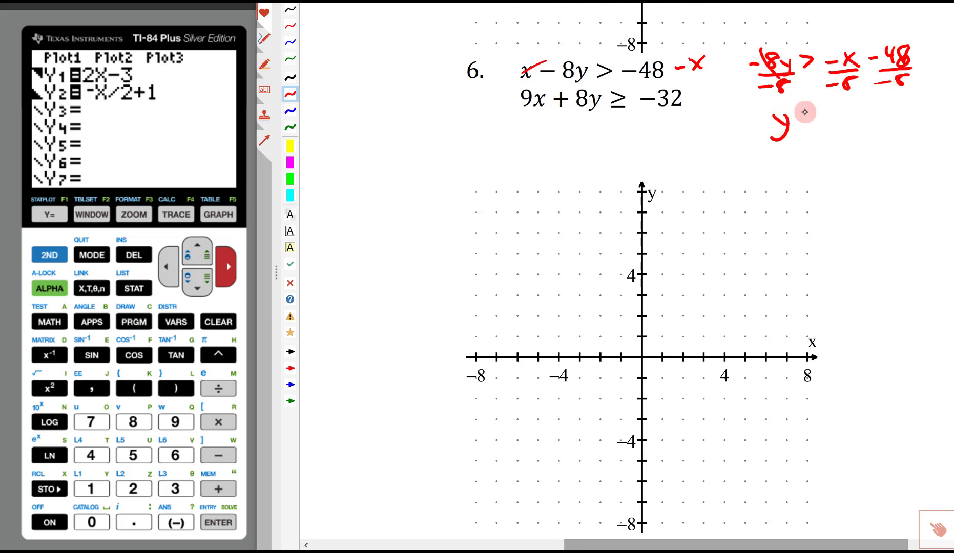
{"action": "left_click_drag", "start_coordinate": [813, 113], "coordinate": [813, 125]}
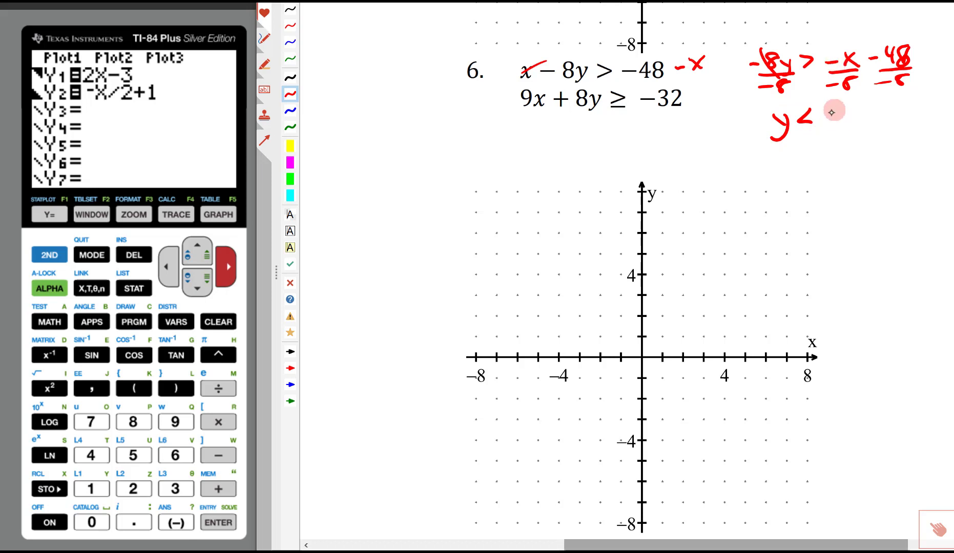
{"action": "left_click_drag", "start_coordinate": [827, 105], "coordinate": [829, 120]}
{"action": "mouse_move", "coordinate": [821, 125]}
{"action": "left_mouse_down"}
{"action": "mouse_move", "coordinate": [836, 123]}
{"action": "mouse_move", "coordinate": [827, 136]}
{"action": "mouse_move", "coordinate": [854, 121]}
{"action": "mouse_move", "coordinate": [843, 122]}
{"action": "left_mouse_up"}
{"action": "mouse_move", "coordinate": [897, 67]}
{"action": "left_mouse_down"}
{"action": "mouse_move", "coordinate": [903, 49]}
{"action": "mouse_move", "coordinate": [898, 66]}
{"action": "left_mouse_up"}
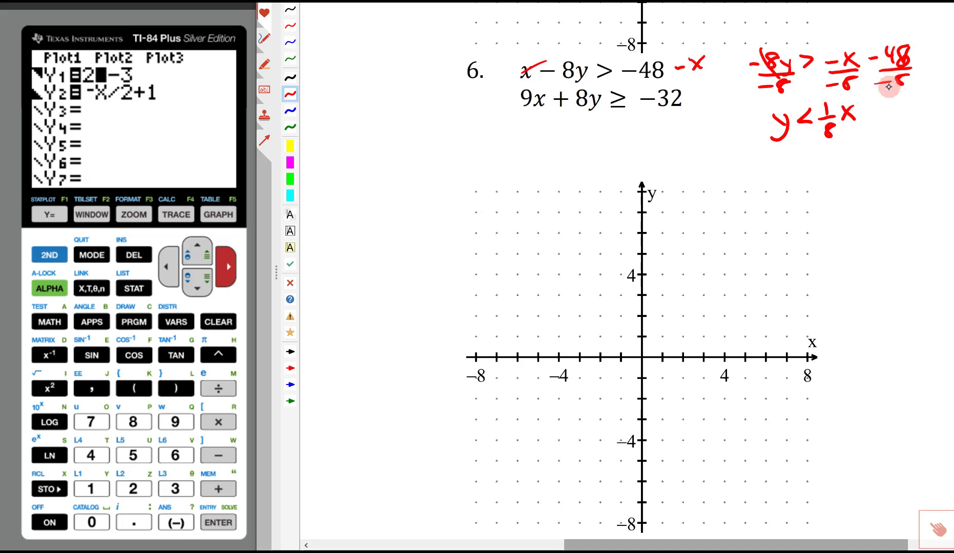
{"action": "left_click_drag", "start_coordinate": [865, 113], "coordinate": [878, 112]}
{"action": "mouse_move", "coordinate": [872, 105]}
{"action": "left_mouse_down"}
{"action": "mouse_move", "coordinate": [871, 119]}
{"action": "mouse_move", "coordinate": [891, 110]}
{"action": "left_mouse_up"}
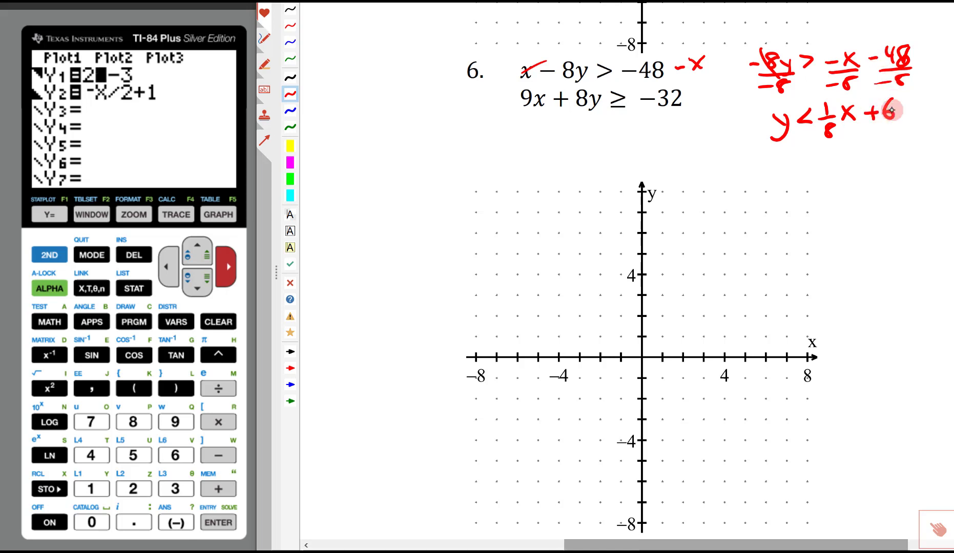
{"action": "mouse_move", "coordinate": [815, 99]}
{"action": "left_mouse_down"}
{"action": "mouse_move", "coordinate": [774, 106]}
{"action": "mouse_move", "coordinate": [759, 125]}
{"action": "mouse_move", "coordinate": [773, 146]}
{"action": "mouse_move", "coordinate": [860, 142]}
{"action": "mouse_move", "coordinate": [903, 122]}
{"action": "mouse_move", "coordinate": [910, 102]}
{"action": "mouse_move", "coordinate": [887, 91]}
{"action": "mouse_move", "coordinate": [795, 93]}
{"action": "left_mouse_up"}
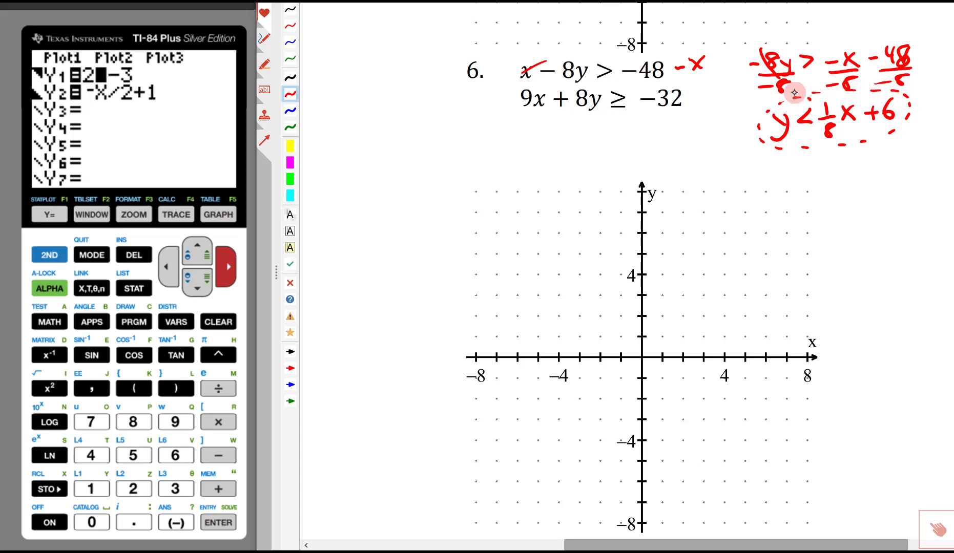
- In blue, subtract 9x from both sides of problem 6's second inequality and write 8y ≥ -9x - 32 beside it
{"action": "left_click", "coordinate": [292, 109]}
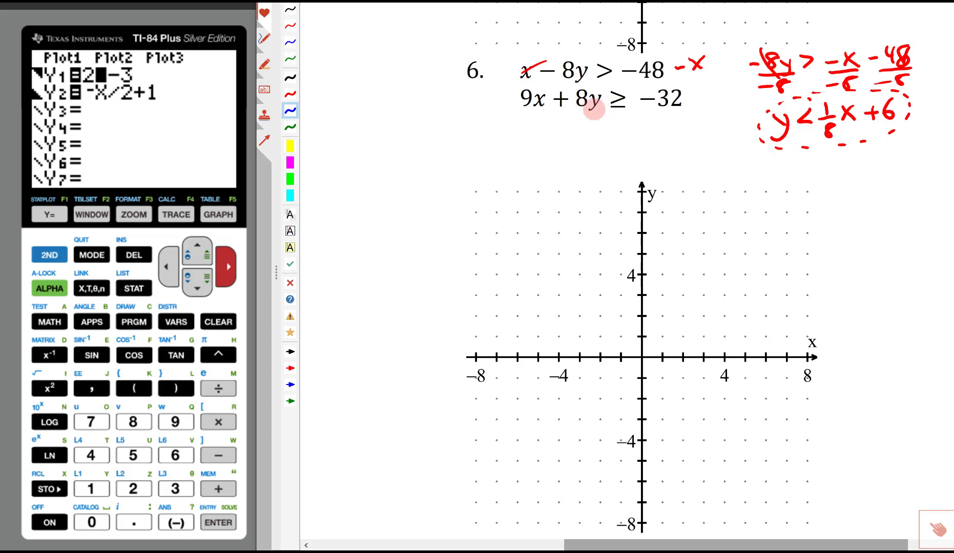
{"action": "left_click_drag", "start_coordinate": [653, 120], "coordinate": [669, 126]}
{"action": "left_click_drag", "start_coordinate": [681, 117], "coordinate": [690, 117]}
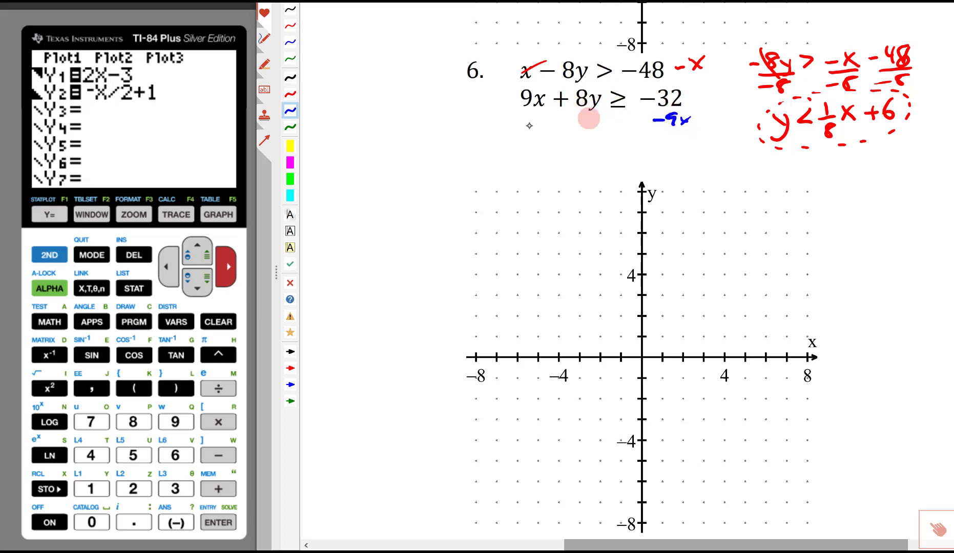
{"action": "left_click_drag", "start_coordinate": [544, 90], "coordinate": [520, 106]}
{"action": "mouse_move", "coordinate": [347, 92]}
{"action": "left_mouse_down"}
{"action": "mouse_move", "coordinate": [353, 116]}
{"action": "mouse_move", "coordinate": [368, 102]}
{"action": "left_mouse_up"}
{"action": "mouse_move", "coordinate": [366, 108]}
{"action": "left_mouse_down"}
{"action": "mouse_move", "coordinate": [411, 89]}
{"action": "mouse_move", "coordinate": [409, 106]}
{"action": "mouse_move", "coordinate": [428, 106]}
{"action": "left_mouse_up"}
{"action": "mouse_move", "coordinate": [427, 93]}
{"action": "left_mouse_down"}
{"action": "mouse_move", "coordinate": [414, 110]}
{"action": "mouse_move", "coordinate": [449, 90]}
{"action": "mouse_move", "coordinate": [470, 101]}
{"action": "left_mouse_up"}
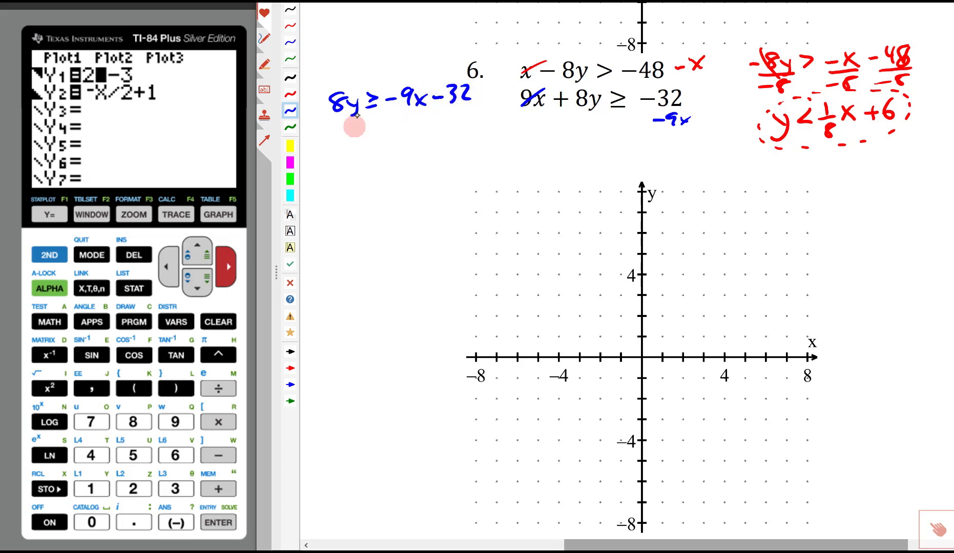
- Divide every term of the blue inequality by 8 and write y ≥ -9/8 x - 4 below it
{"action": "mouse_move", "coordinate": [335, 119]}
{"action": "left_mouse_down"}
{"action": "mouse_move", "coordinate": [361, 116]}
{"action": "mouse_move", "coordinate": [344, 136]}
{"action": "left_mouse_up"}
{"action": "mouse_move", "coordinate": [399, 109]}
{"action": "left_mouse_down"}
{"action": "mouse_move", "coordinate": [428, 106]}
{"action": "mouse_move", "coordinate": [408, 129]}
{"action": "left_mouse_up"}
{"action": "mouse_move", "coordinate": [447, 106]}
{"action": "left_mouse_down"}
{"action": "mouse_move", "coordinate": [473, 105]}
{"action": "mouse_move", "coordinate": [458, 125]}
{"action": "left_mouse_up"}
{"action": "mouse_move", "coordinate": [336, 170]}
{"action": "left_mouse_down"}
{"action": "mouse_move", "coordinate": [354, 170]}
{"action": "mouse_move", "coordinate": [338, 184]}
{"action": "mouse_move", "coordinate": [364, 166]}
{"action": "mouse_move", "coordinate": [363, 175]}
{"action": "left_mouse_up"}
{"action": "mouse_move", "coordinate": [363, 180]}
{"action": "left_mouse_down"}
{"action": "mouse_move", "coordinate": [393, 162]}
{"action": "mouse_move", "coordinate": [412, 168]}
{"action": "mouse_move", "coordinate": [398, 186]}
{"action": "left_mouse_up"}
{"action": "mouse_move", "coordinate": [413, 157]}
{"action": "left_mouse_down"}
{"action": "mouse_move", "coordinate": [422, 167]}
{"action": "mouse_move", "coordinate": [413, 173]}
{"action": "mouse_move", "coordinate": [463, 160]}
{"action": "mouse_move", "coordinate": [461, 169]}
{"action": "left_mouse_up"}
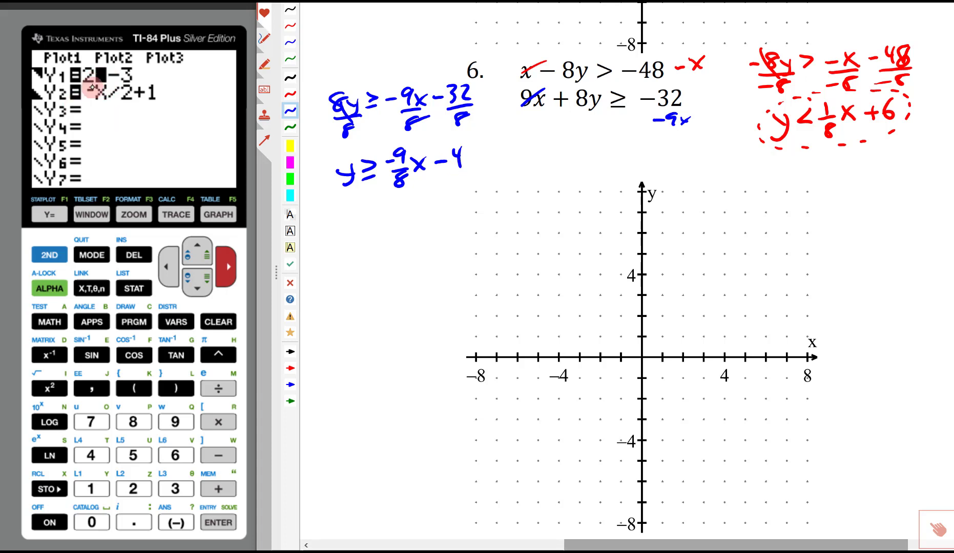
- Clear the old Y1 and Y2 equations on the calculator and return to the Y1 line
{"action": "left_click", "coordinate": [204, 324]}
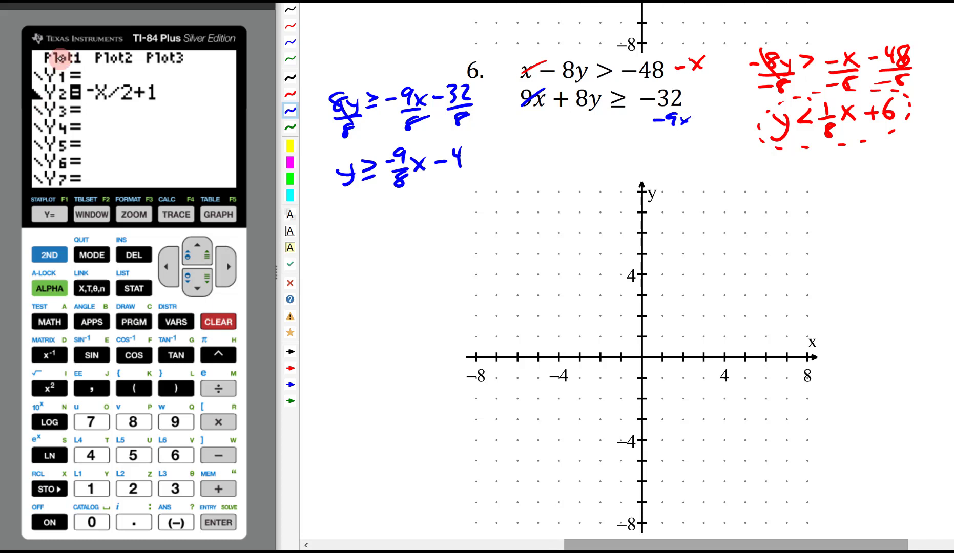
{"action": "left_click", "coordinate": [197, 288]}
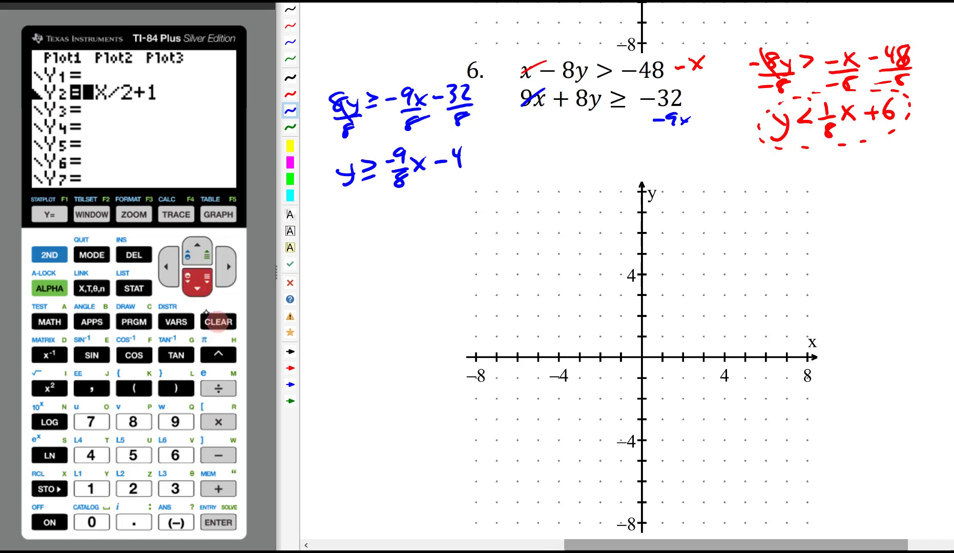
{"action": "left_click", "coordinate": [219, 322]}
{"action": "left_click", "coordinate": [198, 246]}
{"action": "left_click", "coordinate": [198, 246]}
{"action": "left_click", "coordinate": [197, 286]}
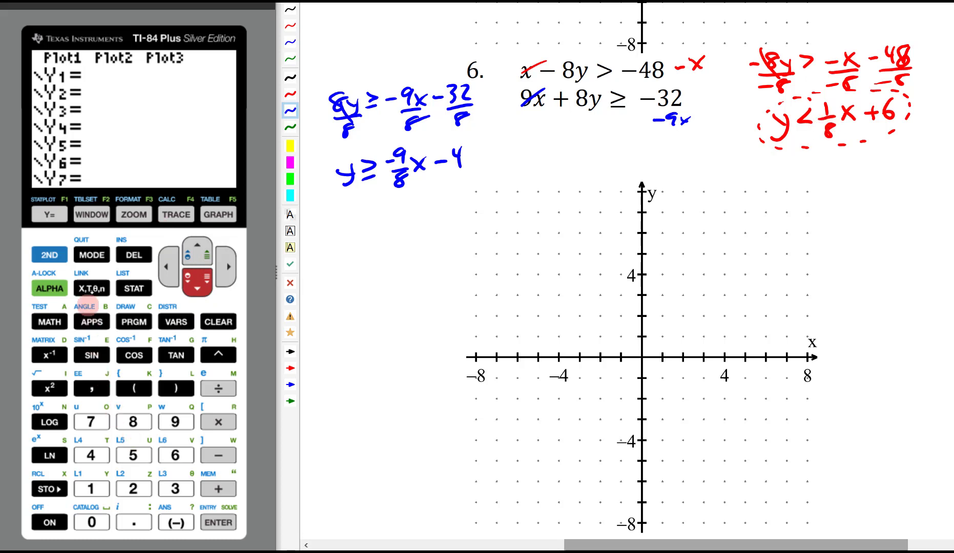
- Enter X/8+6 as equation Y1 on the calculator
{"action": "left_click", "coordinate": [92, 289]}
{"action": "left_click", "coordinate": [216, 388]}
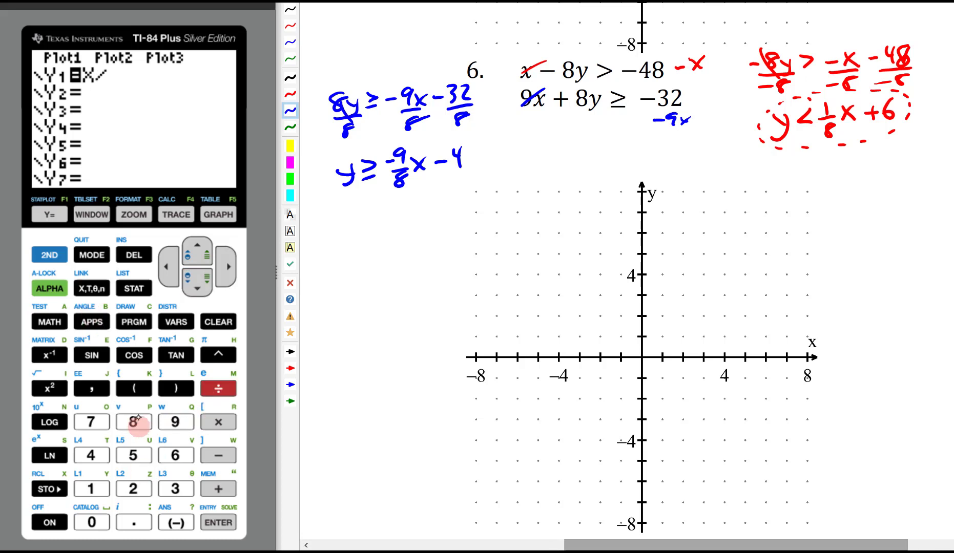
{"action": "left_click", "coordinate": [141, 430]}
{"action": "left_click", "coordinate": [218, 489]}
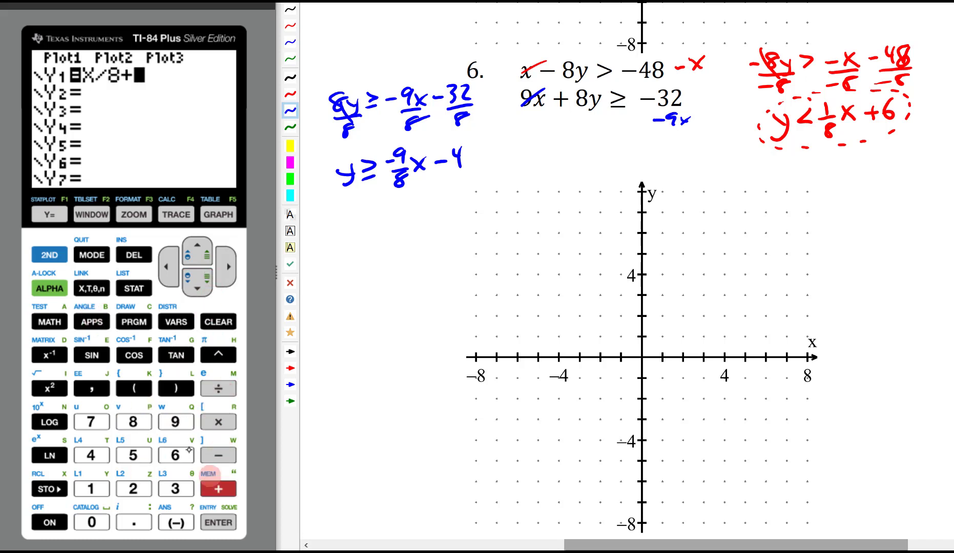
{"action": "left_click", "coordinate": [175, 455]}
{"action": "left_click", "coordinate": [197, 281]}
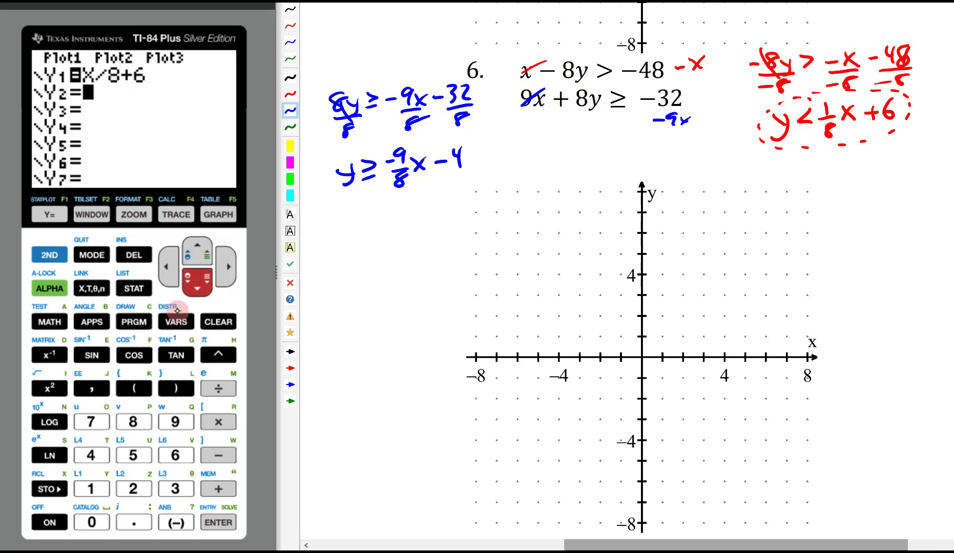
- Enter -9X/8-4 as equation Y2 on the calculator
{"action": "left_click", "coordinate": [176, 523]}
{"action": "left_click", "coordinate": [176, 422]}
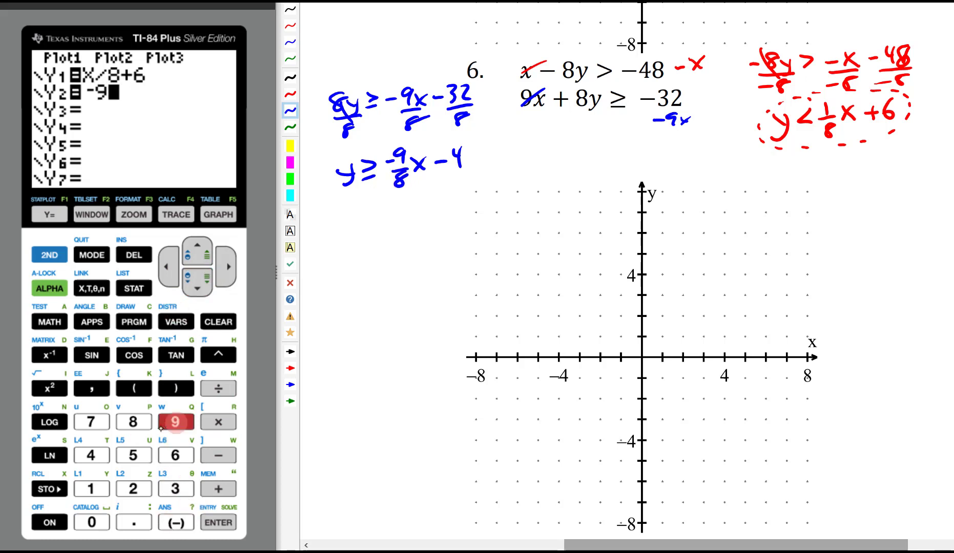
{"action": "left_click", "coordinate": [87, 292]}
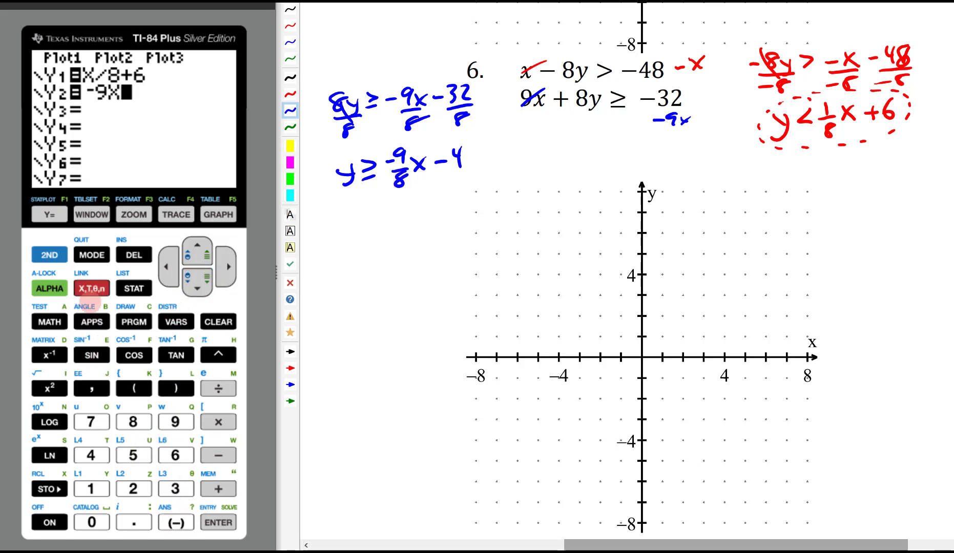
{"action": "left_click", "coordinate": [218, 388]}
{"action": "left_click", "coordinate": [133, 422]}
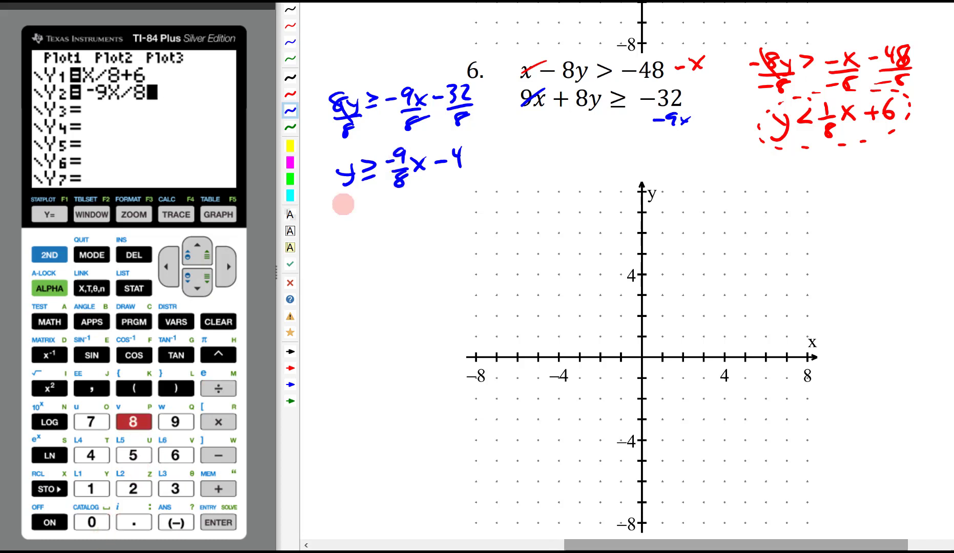
{"action": "left_click", "coordinate": [218, 455]}
{"action": "left_click", "coordinate": [96, 450]}
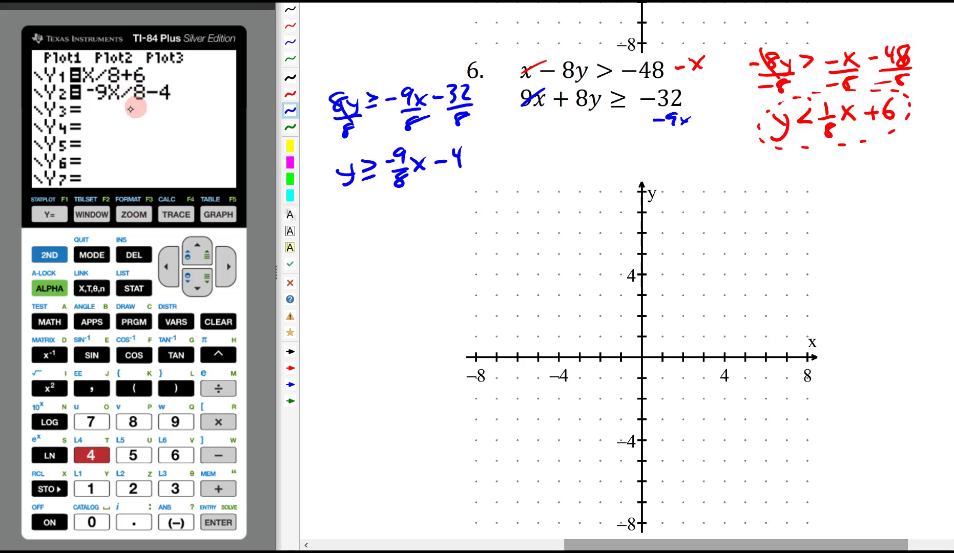
- Change Y1's graph style so that the region below its line is shaded
{"action": "left_click", "coordinate": [166, 266]}
{"action": "left_click", "coordinate": [168, 267]}
{"action": "left_click", "coordinate": [167, 267]}
{"action": "left_click", "coordinate": [168, 267]}
{"action": "left_click", "coordinate": [168, 268]}
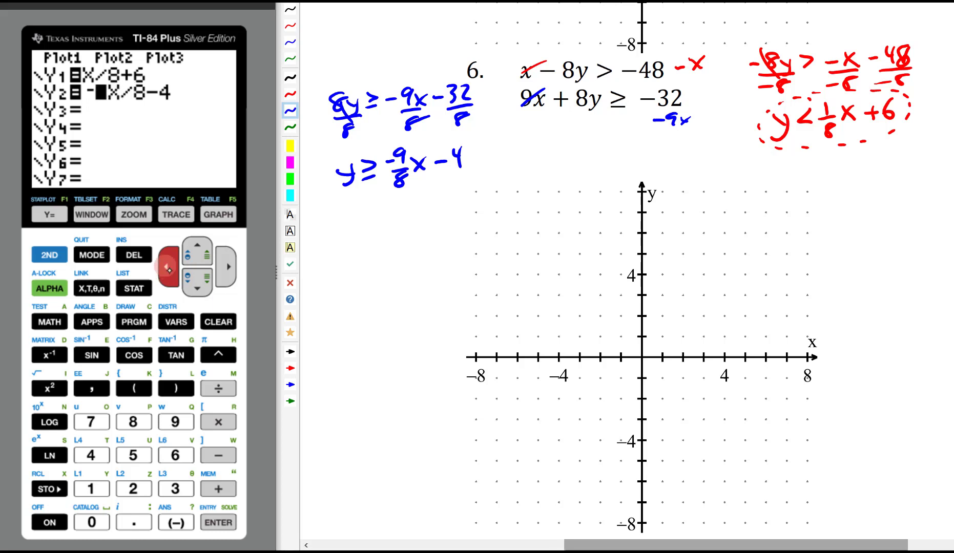
{"action": "left_click", "coordinate": [168, 268]}
{"action": "left_click", "coordinate": [167, 267]}
{"action": "left_click", "coordinate": [191, 251]}
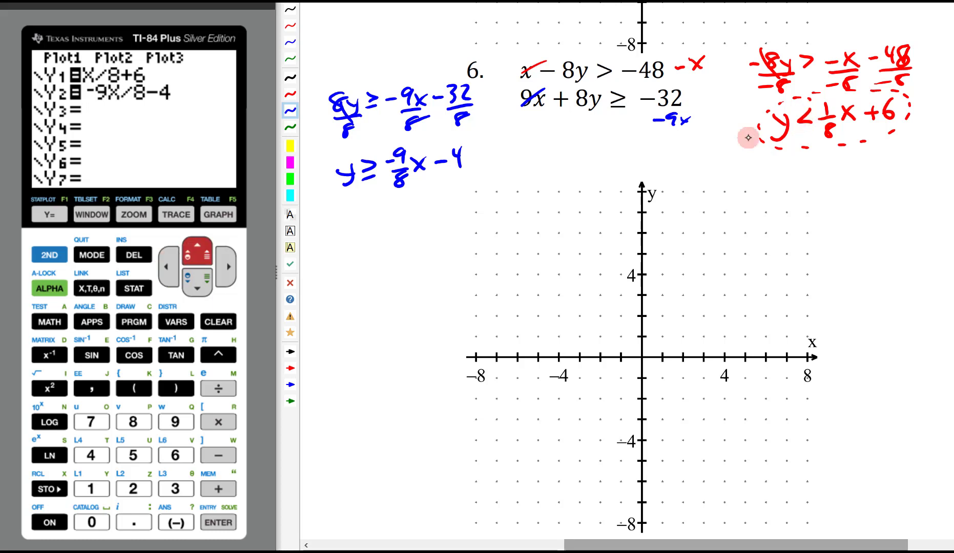
{"action": "left_click", "coordinate": [217, 519]}
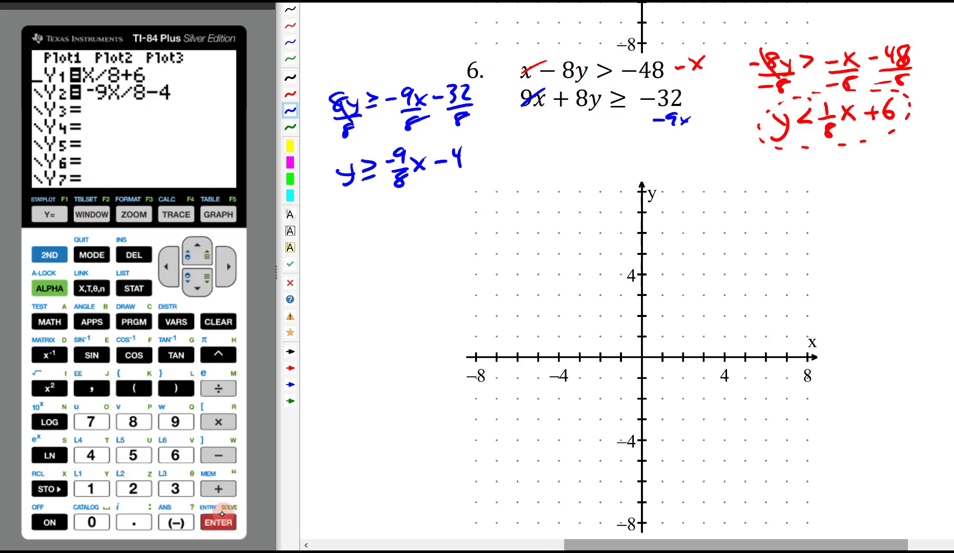
{"action": "left_click", "coordinate": [210, 518]}
- Change Y2's graph style to shade above its line, matching the ≥ inequality
{"action": "left_click", "coordinate": [195, 304]}
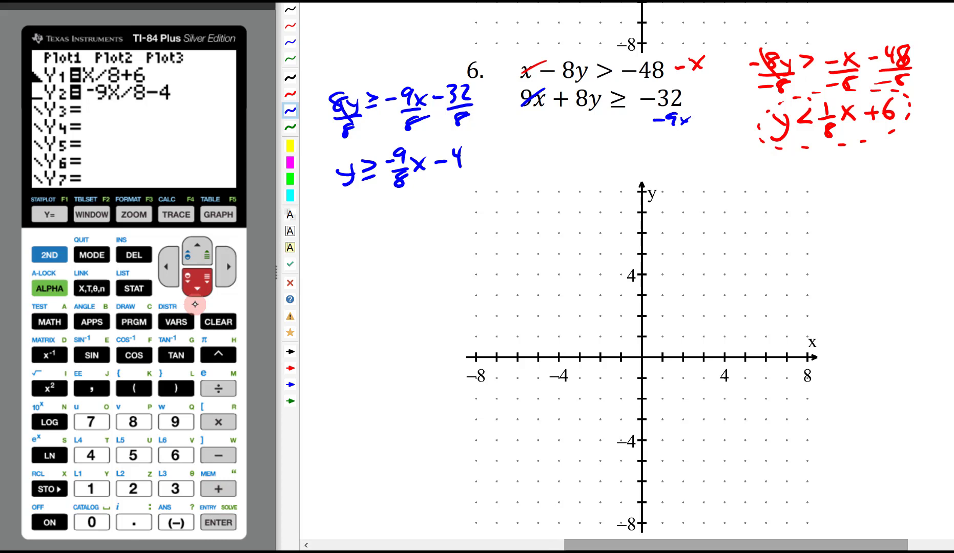
{"action": "left_click", "coordinate": [373, 168]}
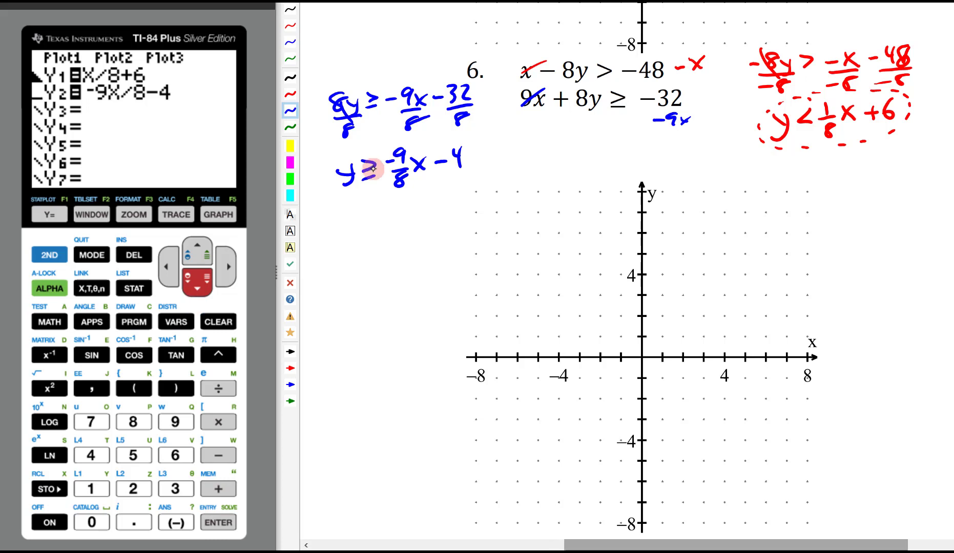
{"action": "left_click", "coordinate": [214, 520]}
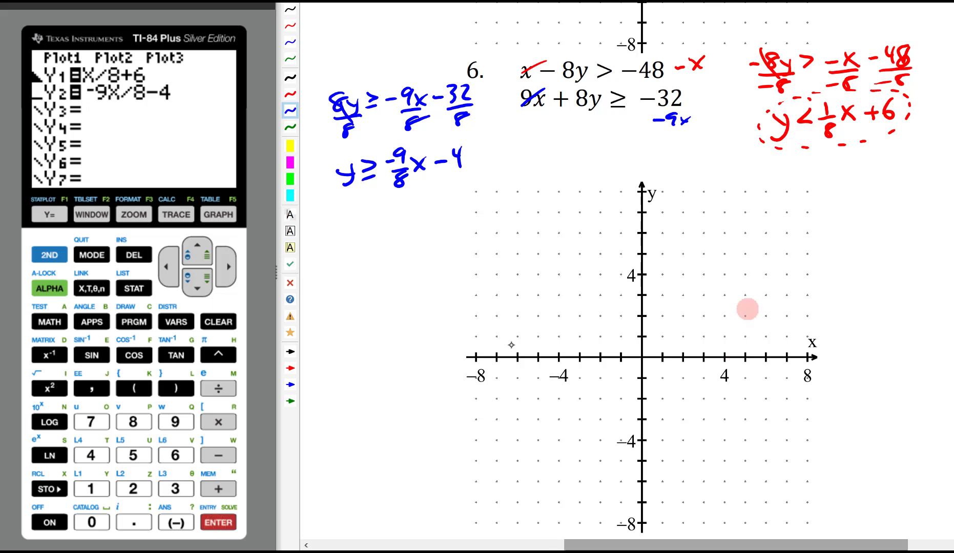
- Set the graph window's Xmin to -8 and Xmax to 8
{"action": "left_click", "coordinate": [94, 216]}
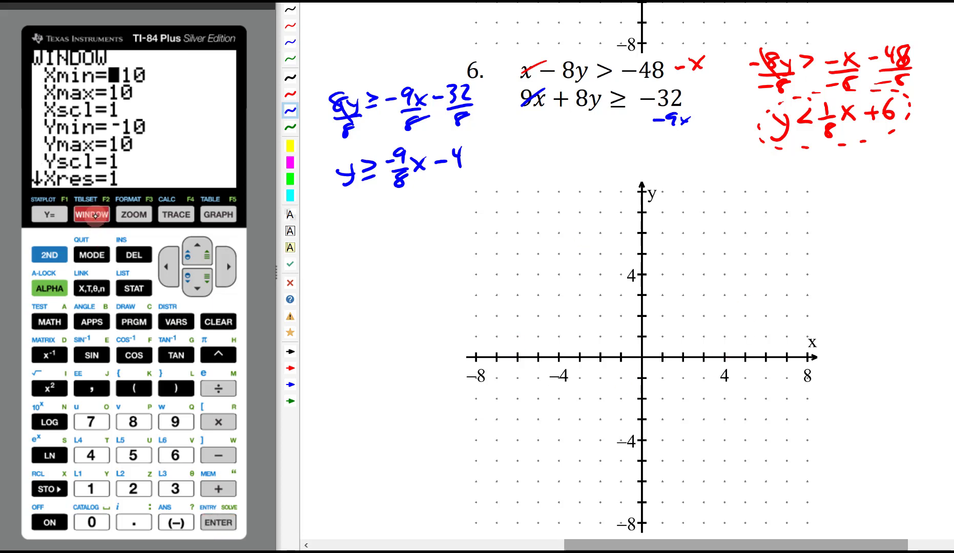
{"action": "left_click", "coordinate": [177, 522]}
{"action": "left_click", "coordinate": [134, 422]}
{"action": "left_click", "coordinate": [190, 288]}
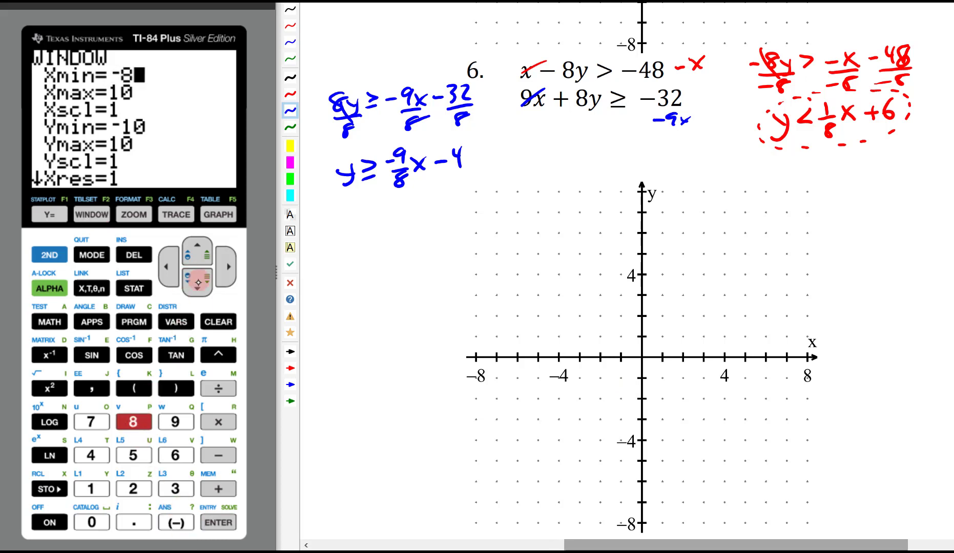
{"action": "left_click", "coordinate": [134, 421]}
{"action": "left_click", "coordinate": [190, 290]}
{"action": "left_click", "coordinate": [191, 290]}
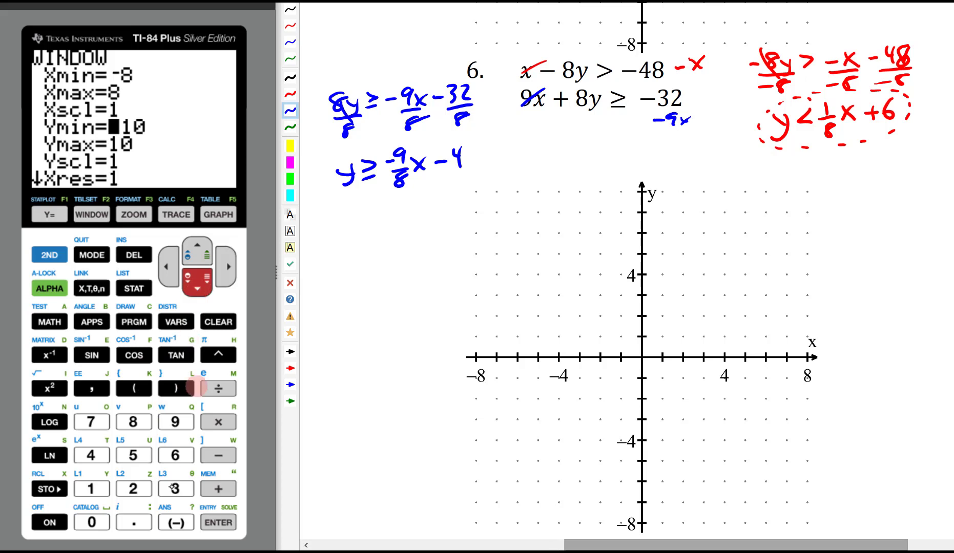
- Set the graph window's Ymin to -8 and Ymax to 8
{"action": "left_click", "coordinate": [176, 522]}
{"action": "left_click", "coordinate": [134, 421]}
{"action": "left_click", "coordinate": [191, 289]}
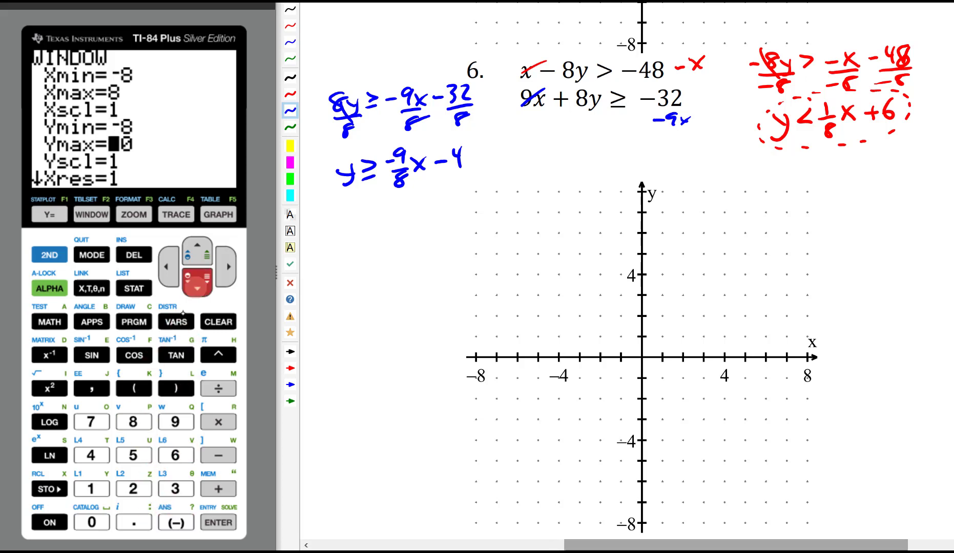
{"action": "left_click", "coordinate": [135, 423]}
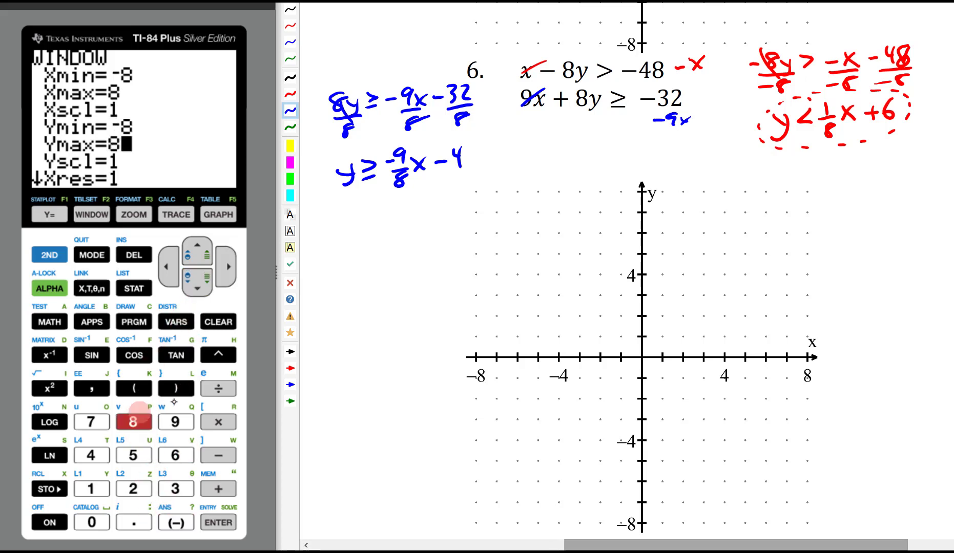
- Graph both shaded inequalities on the calculator and calculate the intersection of the Y1 and Y2 boundary lines
{"action": "left_click", "coordinate": [218, 215]}
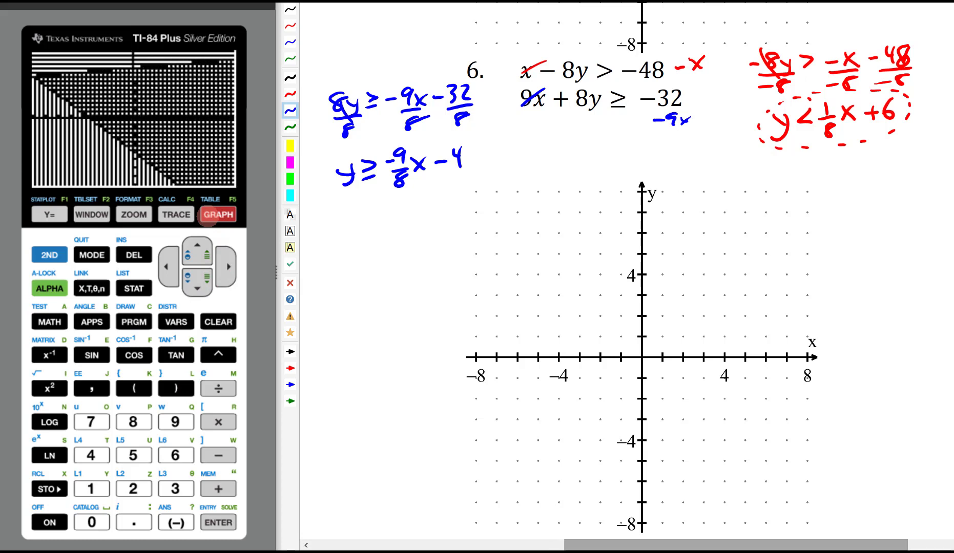
{"action": "left_click", "coordinate": [63, 260]}
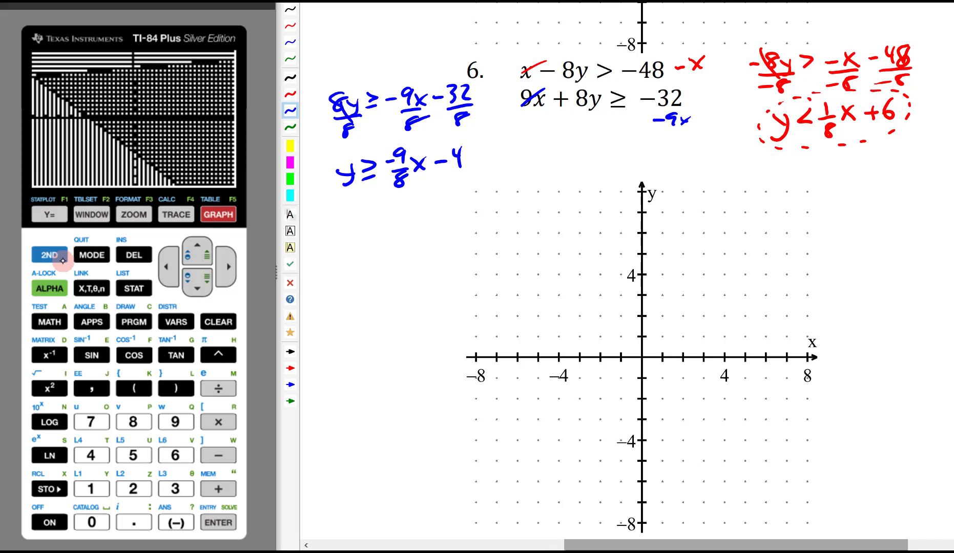
{"action": "left_click", "coordinate": [162, 216]}
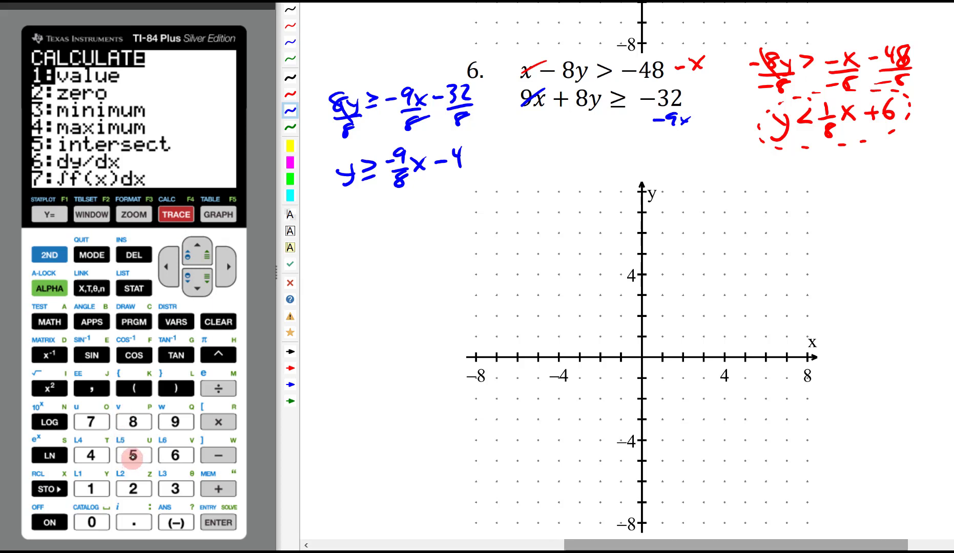
{"action": "left_click", "coordinate": [133, 455]}
{"action": "left_click", "coordinate": [214, 523]}
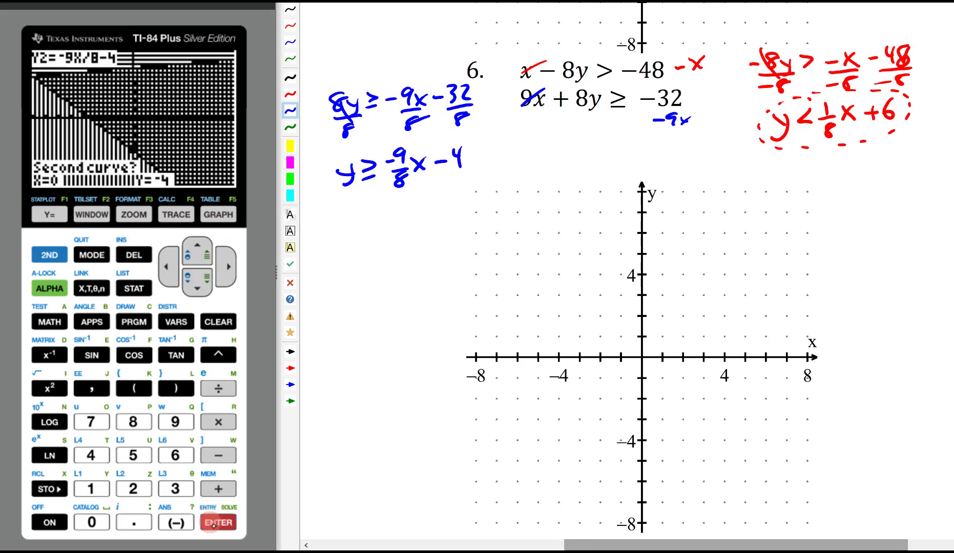
{"action": "left_click", "coordinate": [214, 521]}
{"action": "left_click", "coordinate": [213, 518]}
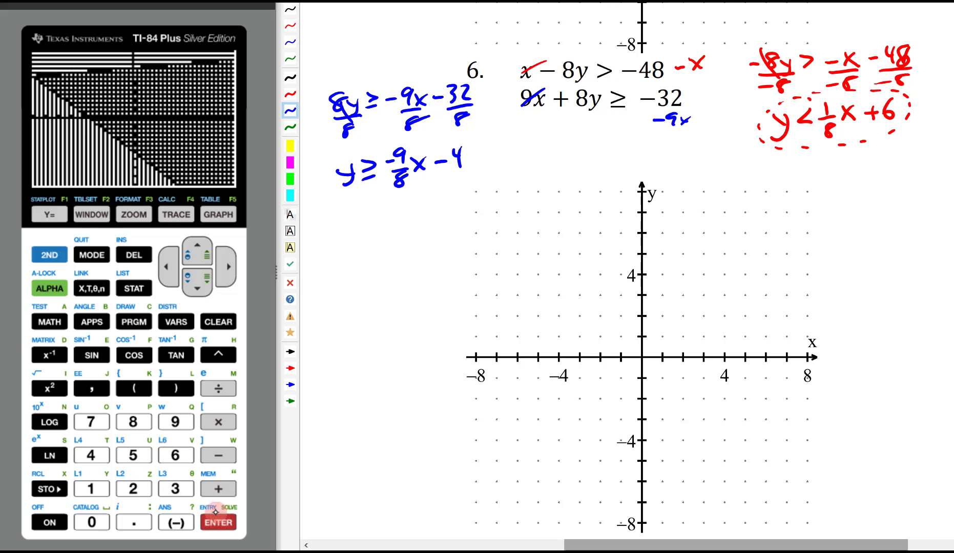
{"action": "left_click", "coordinate": [113, 181]}
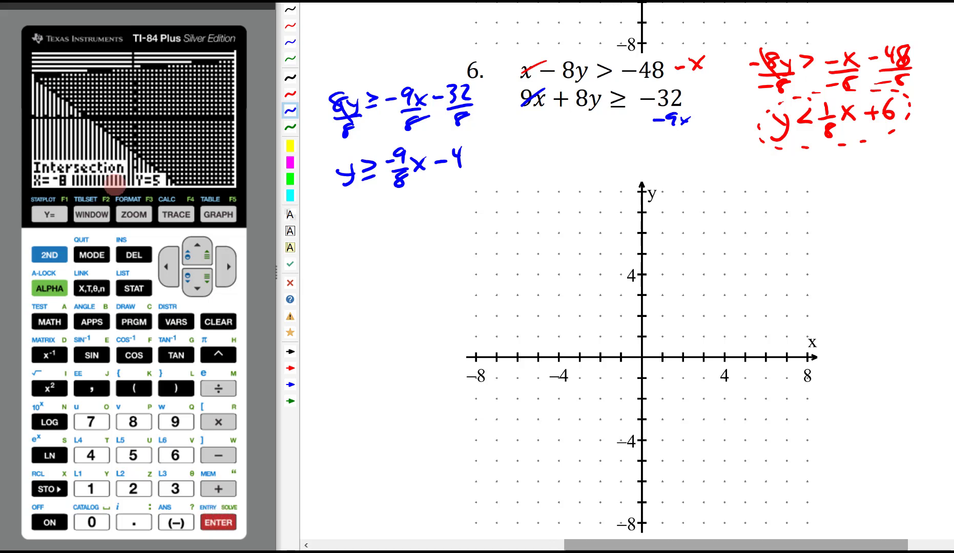
- Draw the boundary lines on the problem 6 grid: dashed red through (-8, 5) and (0, 6), solid blue through (-8, 5) and (0, -4)
{"action": "left_click", "coordinate": [290, 94]}
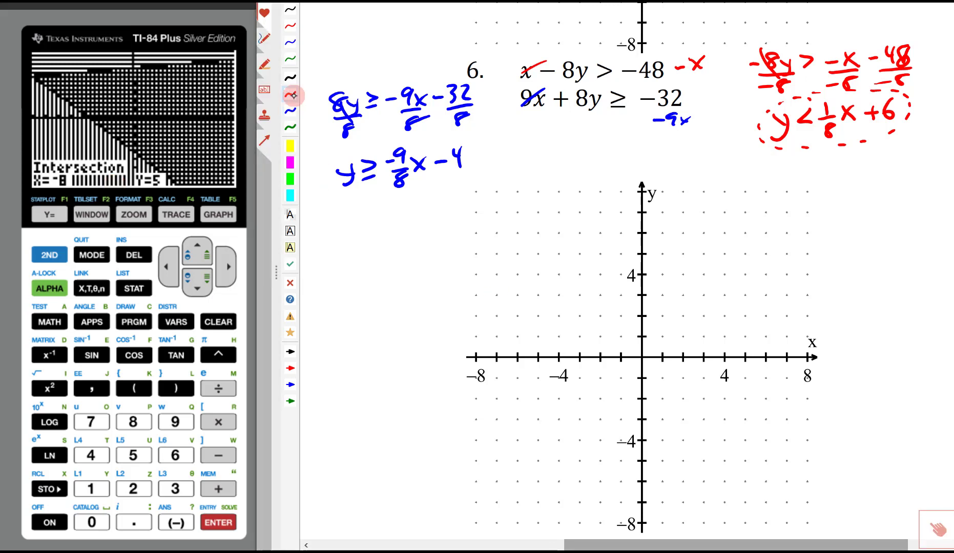
{"action": "left_click", "coordinate": [477, 253]}
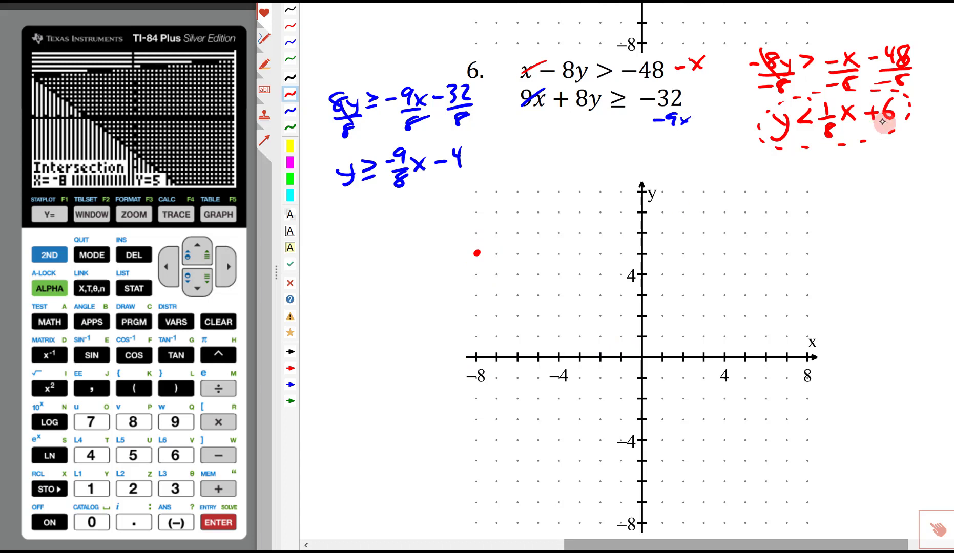
{"action": "left_click", "coordinate": [641, 232]}
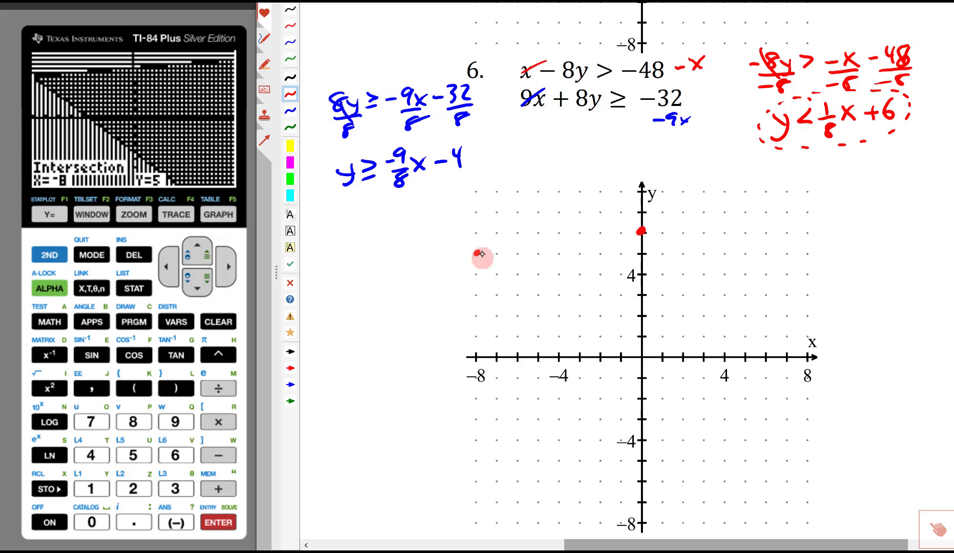
{"action": "mouse_move", "coordinate": [477, 253]}
{"action": "left_mouse_down"}
{"action": "mouse_move", "coordinate": [818, 194]}
{"action": "mouse_move", "coordinate": [777, 221]}
{"action": "left_mouse_up"}
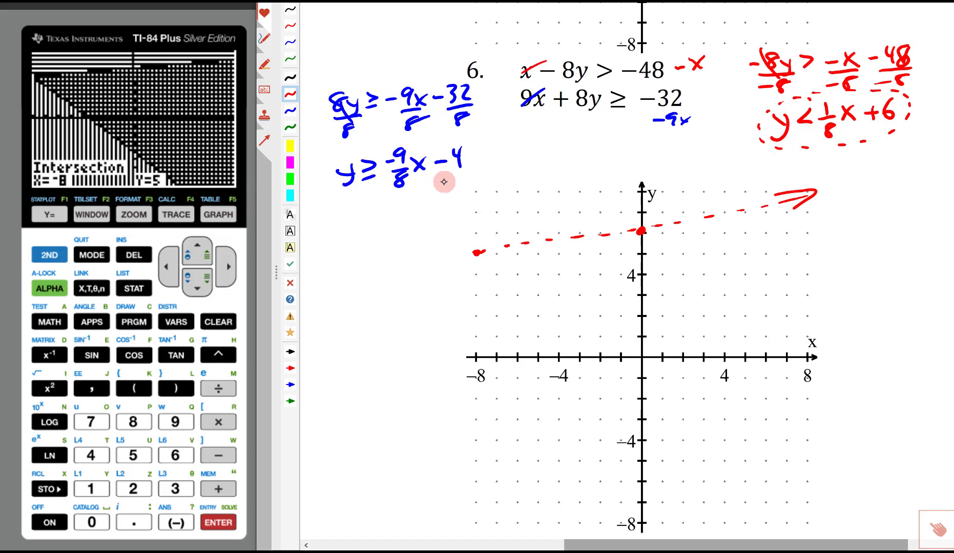
{"action": "left_click", "coordinate": [290, 111]}
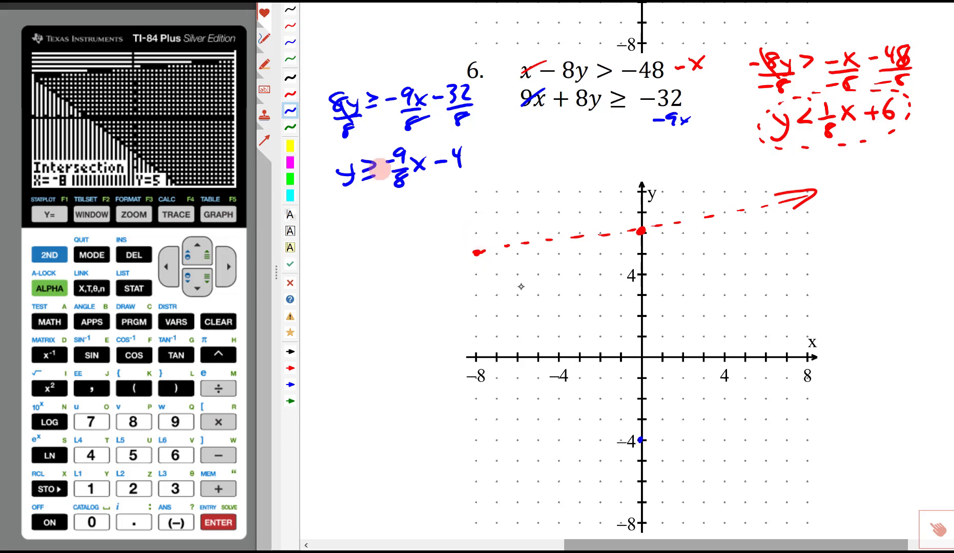
{"action": "mouse_move", "coordinate": [477, 253]}
{"action": "left_mouse_down"}
{"action": "mouse_move", "coordinate": [597, 403]}
{"action": "mouse_move", "coordinate": [742, 533]}
{"action": "mouse_move", "coordinate": [730, 533]}
{"action": "left_mouse_up"}
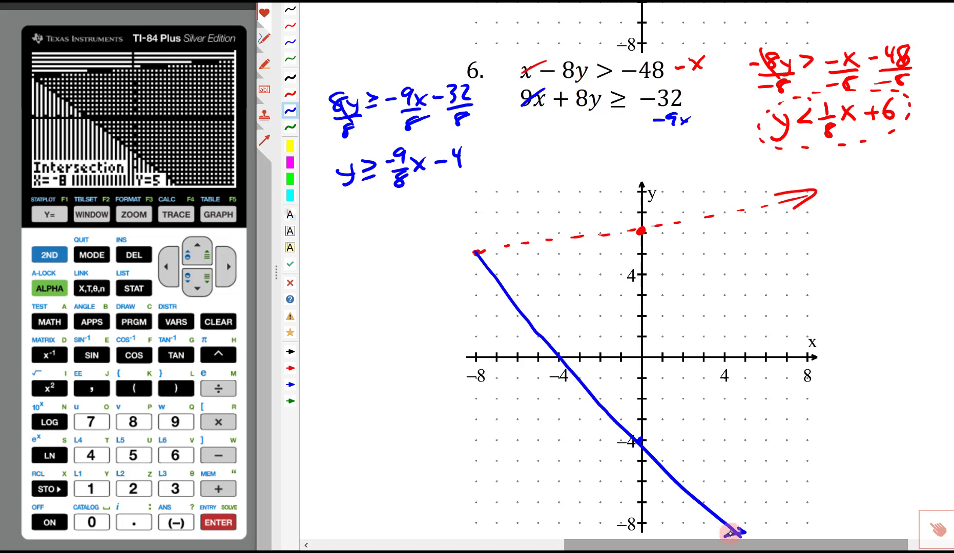
- Shade the solution region below the dashed red line and above the solid blue line with green hatching strokes
{"action": "left_click", "coordinate": [291, 126]}
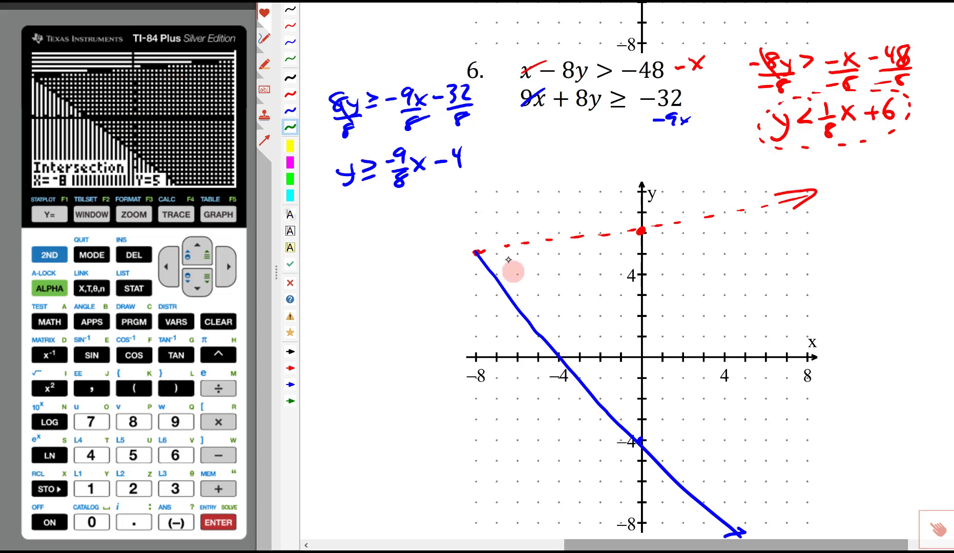
{"action": "left_click_drag", "start_coordinate": [514, 248], "coordinate": [491, 303]}
{"action": "left_click_drag", "start_coordinate": [570, 244], "coordinate": [528, 327]}
{"action": "left_click_drag", "start_coordinate": [615, 229], "coordinate": [552, 353]}
{"action": "left_click_drag", "start_coordinate": [677, 218], "coordinate": [590, 392]}
{"action": "left_click_drag", "start_coordinate": [738, 219], "coordinate": [641, 425]}
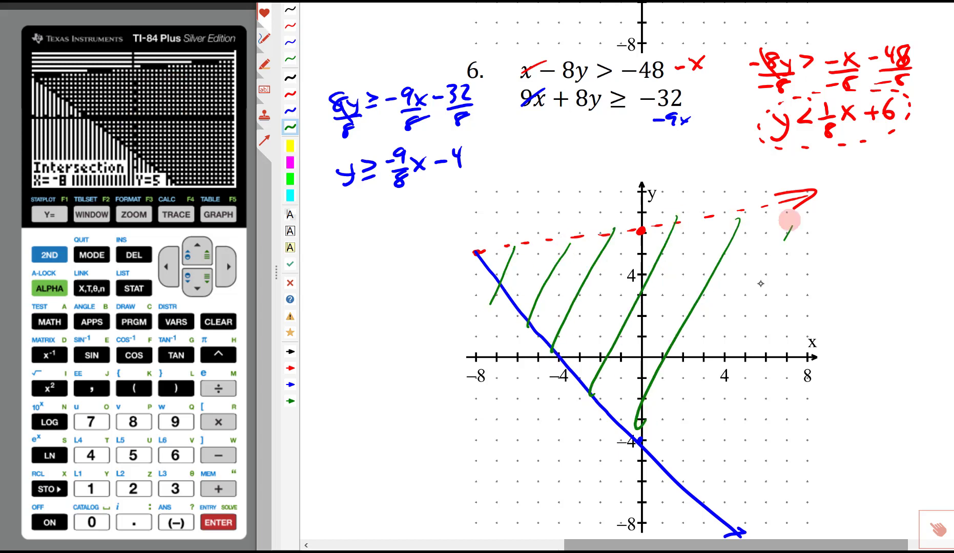
{"action": "left_click_drag", "start_coordinate": [792, 226], "coordinate": [676, 482]}
{"action": "left_click_drag", "start_coordinate": [826, 258], "coordinate": [741, 465]}
{"action": "left_click_drag", "start_coordinate": [826, 361], "coordinate": [727, 510]}
{"action": "left_click_drag", "start_coordinate": [811, 364], "coordinate": [753, 499]}
{"action": "left_click_drag", "start_coordinate": [800, 246], "coordinate": [694, 476]}
{"action": "left_click_drag", "start_coordinate": [835, 255], "coordinate": [666, 412]}
{"action": "left_click_drag", "start_coordinate": [698, 247], "coordinate": [584, 370]}
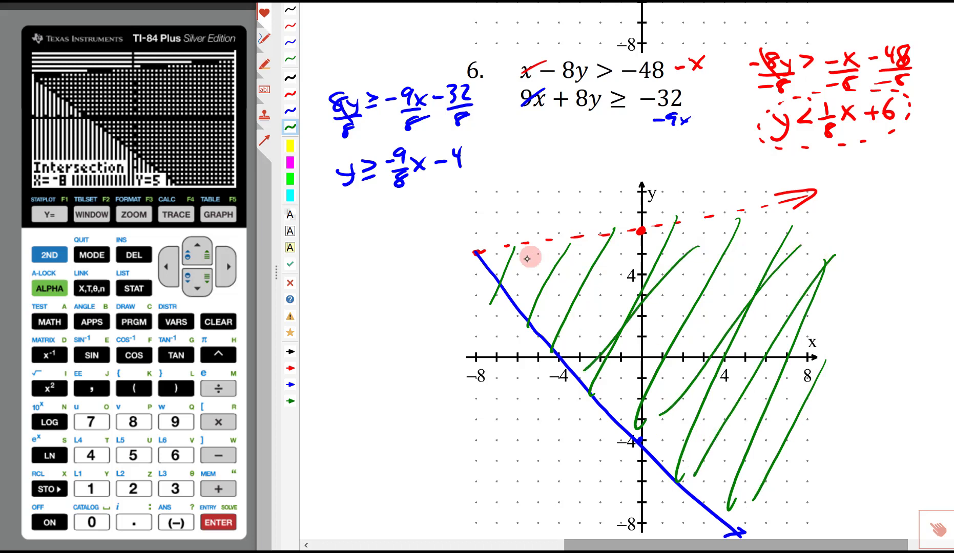
{"action": "left_click_drag", "start_coordinate": [527, 259], "coordinate": [788, 272]}
{"action": "left_click_drag", "start_coordinate": [551, 314], "coordinate": [764, 336]}
{"action": "left_click_drag", "start_coordinate": [622, 380], "coordinate": [787, 434]}
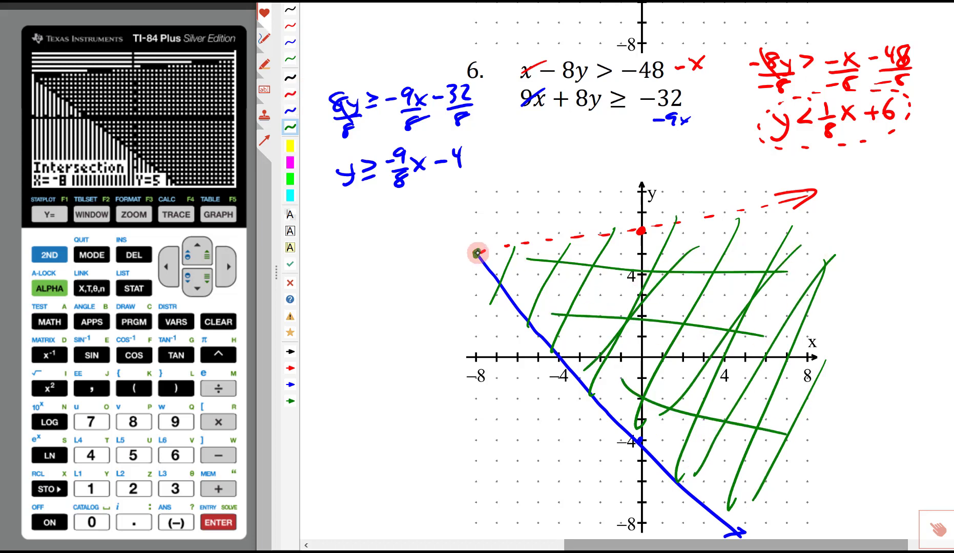
- Mark the intersection of the two boundary lines in green and label it (-8, 5)
{"action": "mouse_move", "coordinate": [429, 239]}
{"action": "left_mouse_down"}
{"action": "mouse_move", "coordinate": [453, 227]}
{"action": "mouse_move", "coordinate": [460, 241]}
{"action": "left_mouse_up"}
{"action": "mouse_move", "coordinate": [484, 214]}
{"action": "left_mouse_down"}
{"action": "mouse_move", "coordinate": [424, 214]}
{"action": "mouse_move", "coordinate": [487, 205]}
{"action": "mouse_move", "coordinate": [488, 228]}
{"action": "left_mouse_up"}
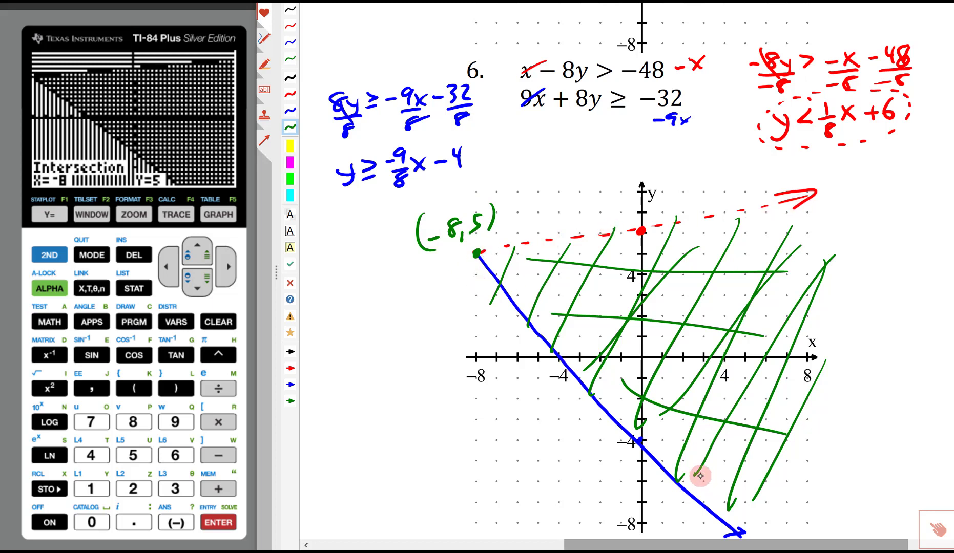
- Write the sample solution point (0, 0) in black in the blank area beside the blue line
{"action": "left_click", "coordinate": [293, 92]}
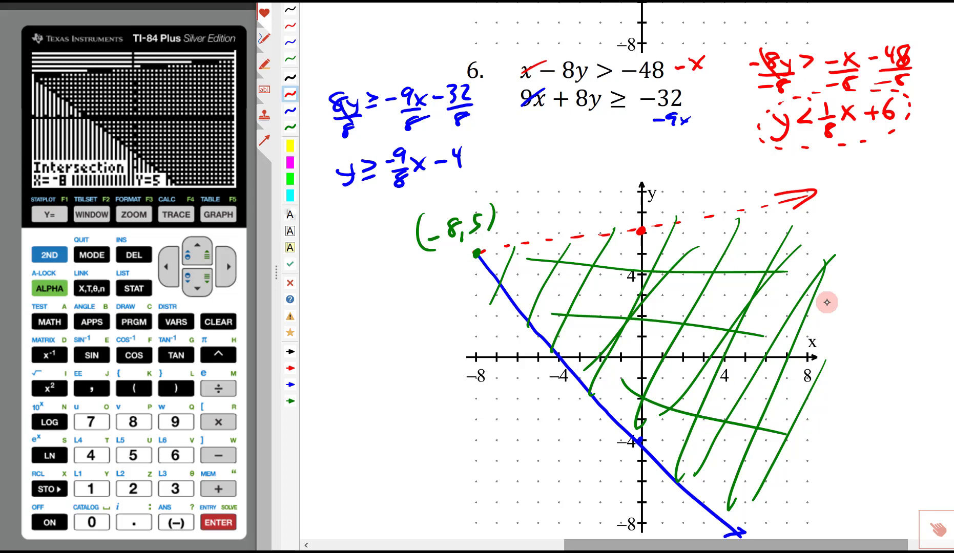
{"action": "left_click", "coordinate": [291, 78]}
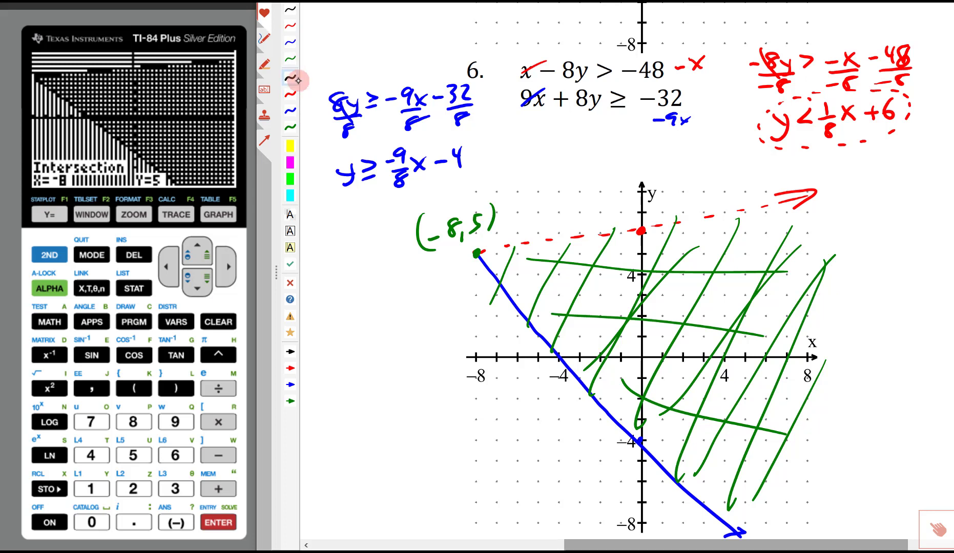
{"action": "mouse_move", "coordinate": [425, 416]}
{"action": "left_mouse_down"}
{"action": "mouse_move", "coordinate": [408, 436]}
{"action": "mouse_move", "coordinate": [426, 419]}
{"action": "left_mouse_up"}
{"action": "mouse_move", "coordinate": [439, 432]}
{"action": "left_mouse_down"}
{"action": "mouse_move", "coordinate": [436, 448]}
{"action": "mouse_move", "coordinate": [455, 433]}
{"action": "left_mouse_up"}
{"action": "left_click_drag", "start_coordinate": [469, 413], "coordinate": [474, 435]}
{"action": "left_click_drag", "start_coordinate": [404, 397], "coordinate": [413, 446]}
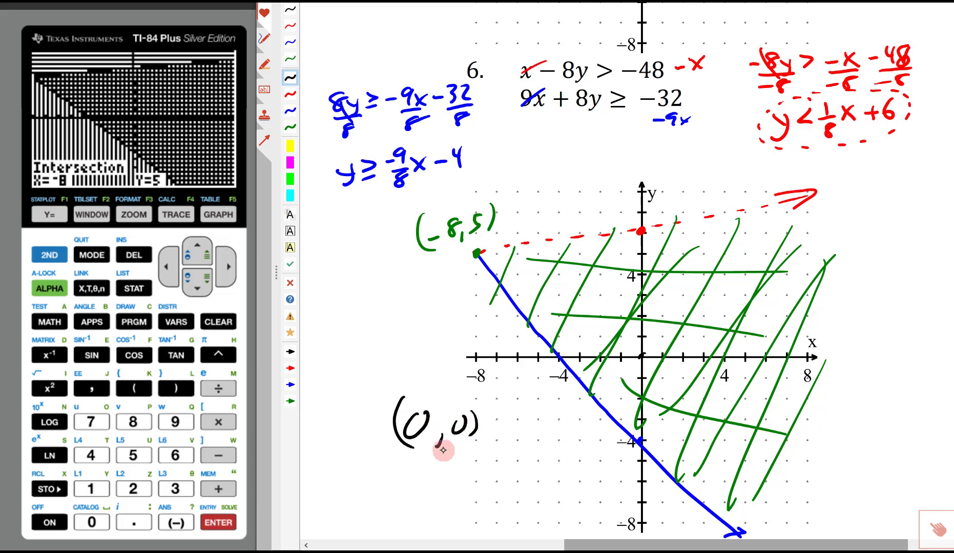